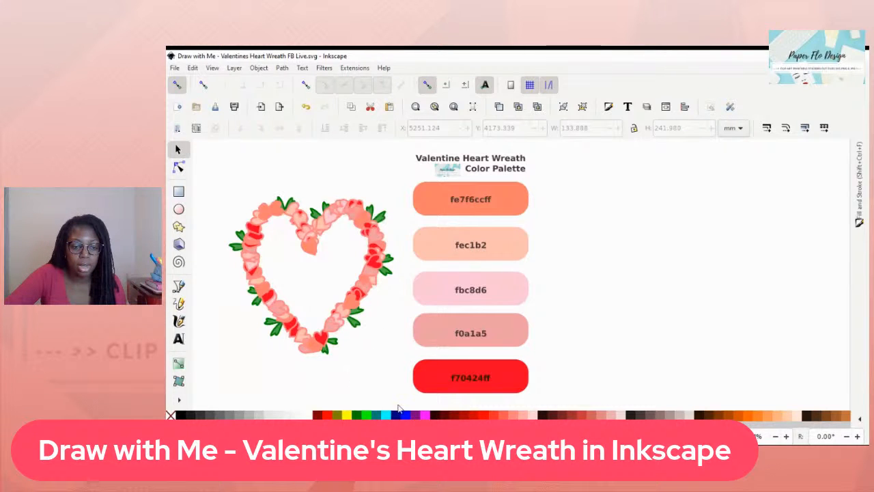
Draw an upright ellipse with radii of about 112 by 146 mm in the empty space above the wreath
left_click_drag(378, 376, 618, 374)
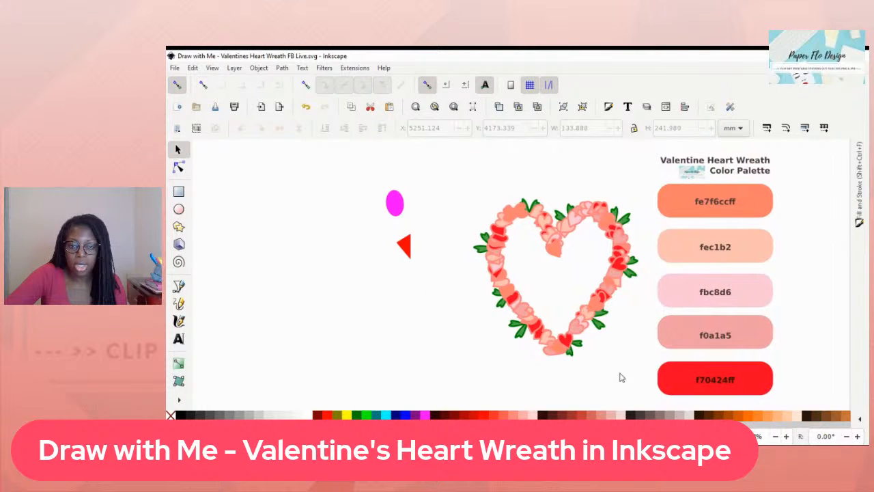
left_click(396, 207)
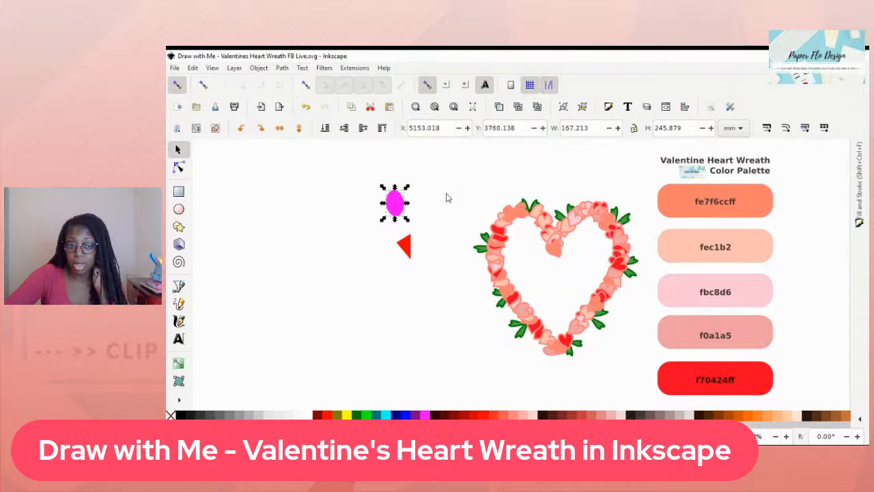
left_click(446, 197)
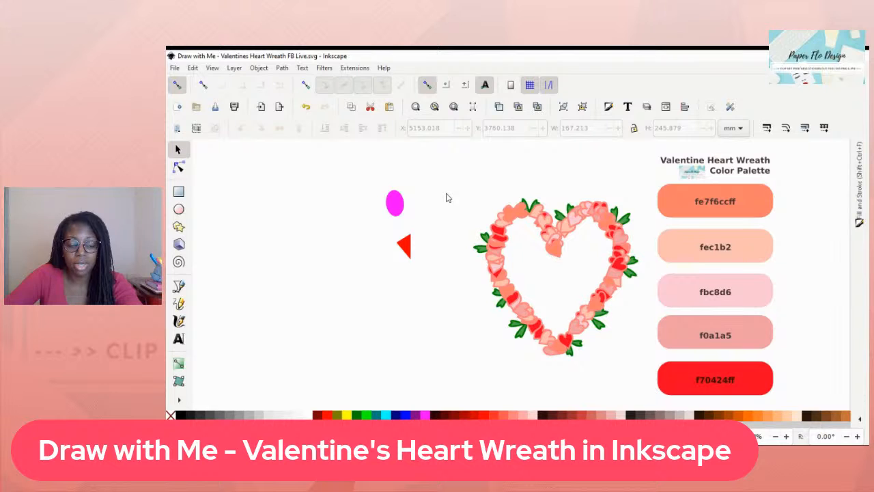
key("e")
mouse_move(481, 168)
left_mouse_down()
mouse_move(486, 193)
mouse_move(490, 185)
left_mouse_up()
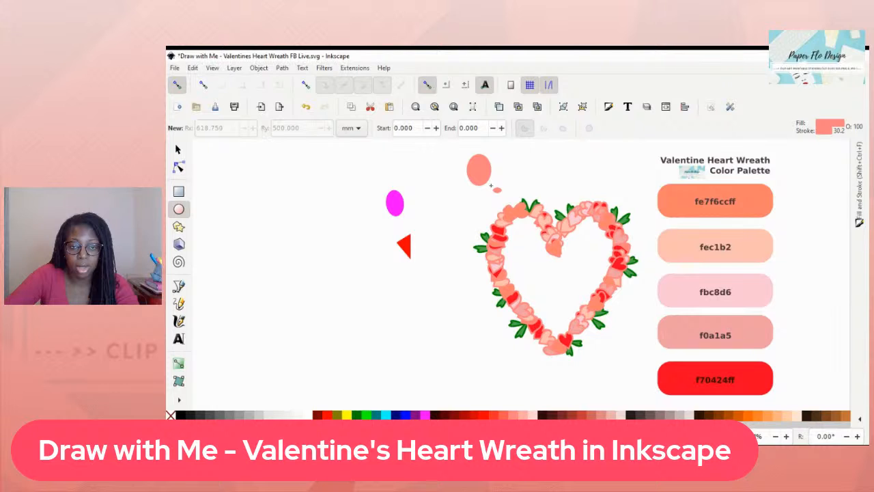
left_click(511, 170)
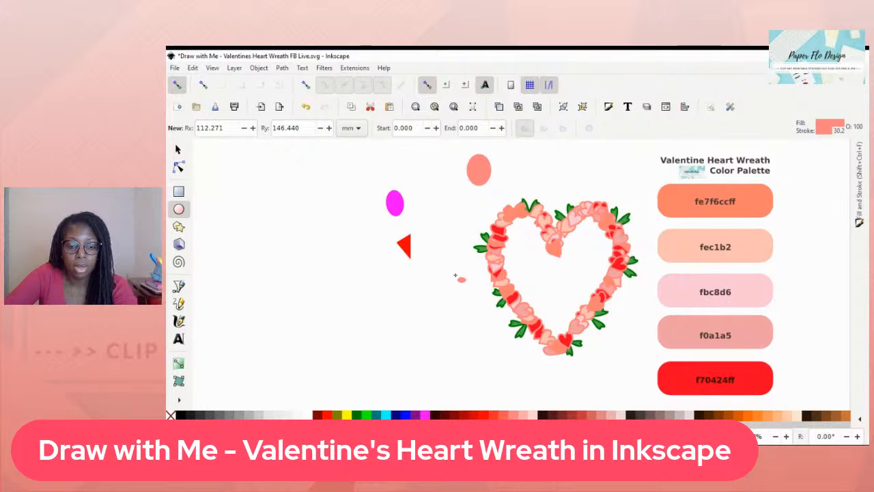
Draw a star beside the magenta ellipse and red triangle, and set its corners to 3
key("asterisk")
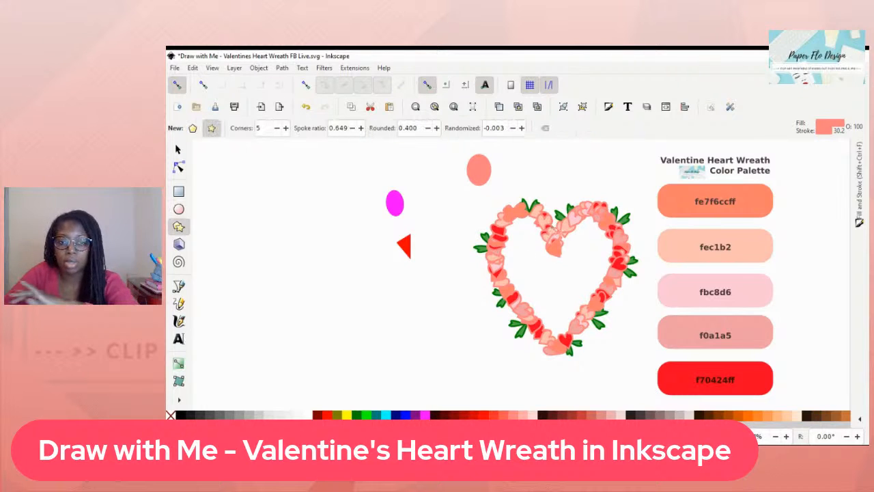
left_click_drag(280, 268, 300, 299)
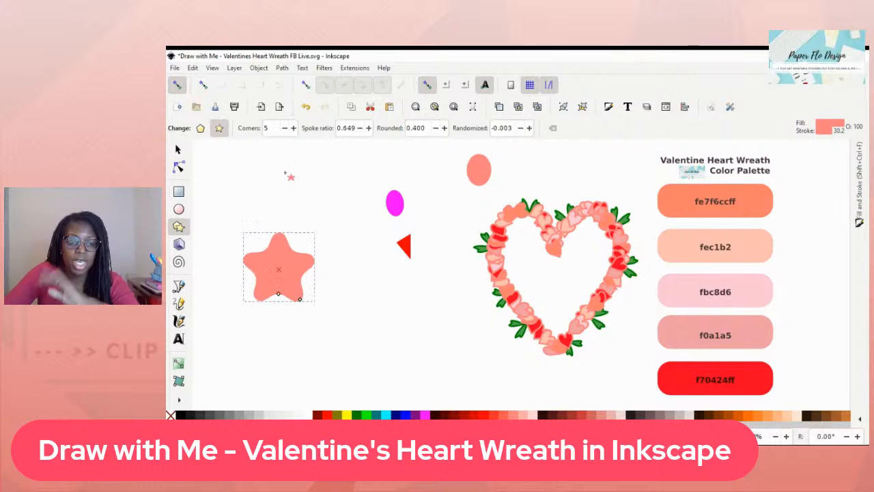
left_click(285, 128)
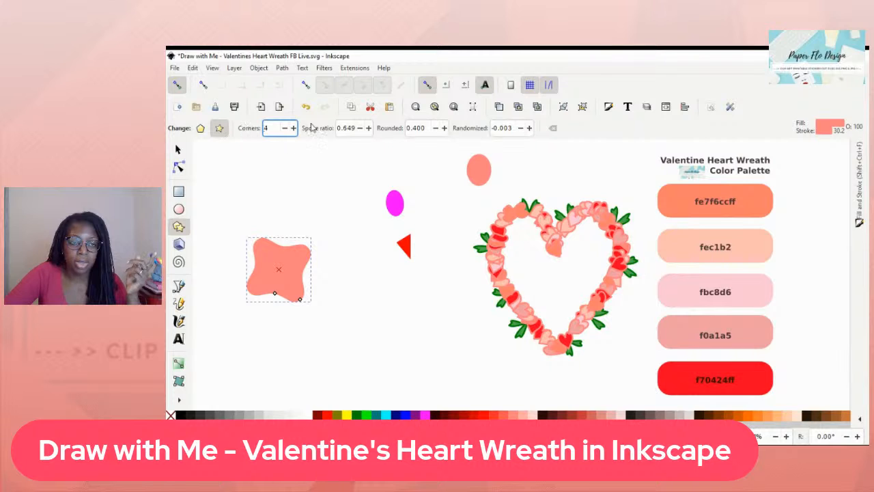
left_click(286, 128)
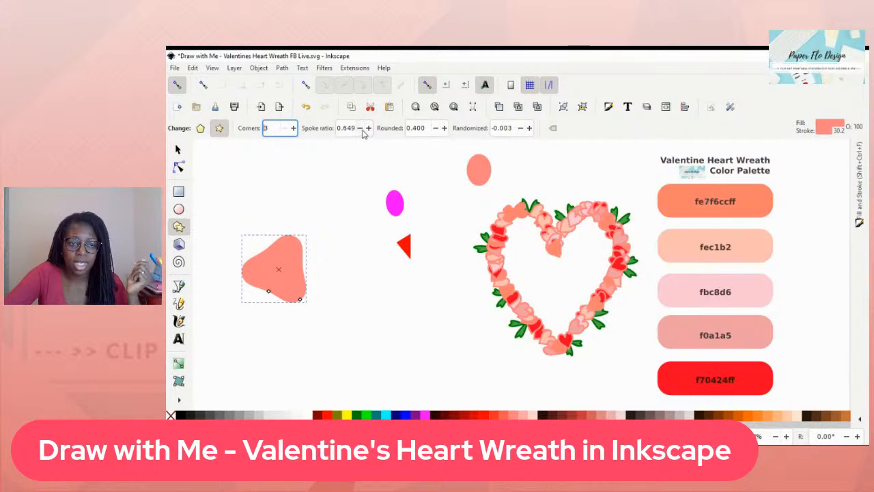
Turn the three-cornered star into a sharp triangle with a spoke ratio of 0.500 and a rounding of 0
key("Tab")
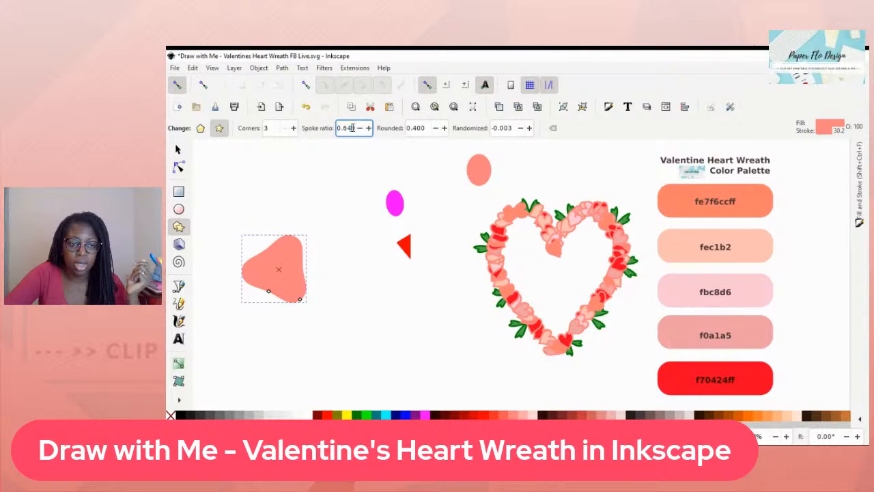
type(".509")
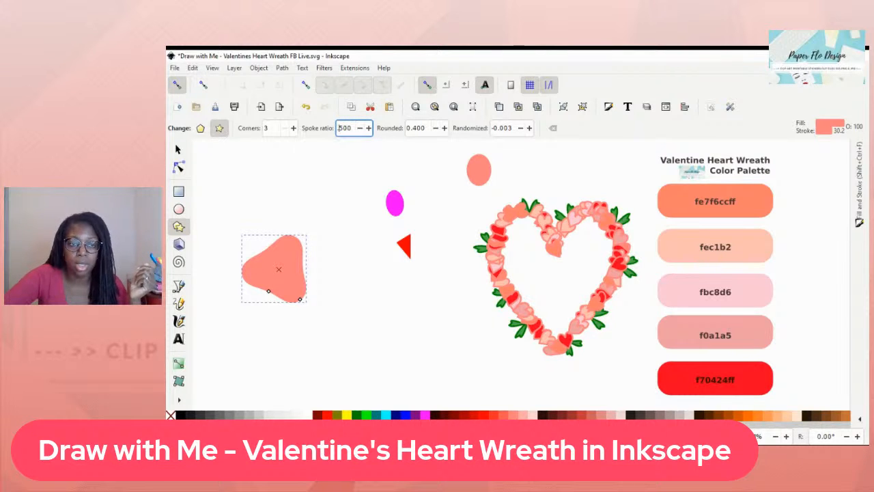
key("Return")
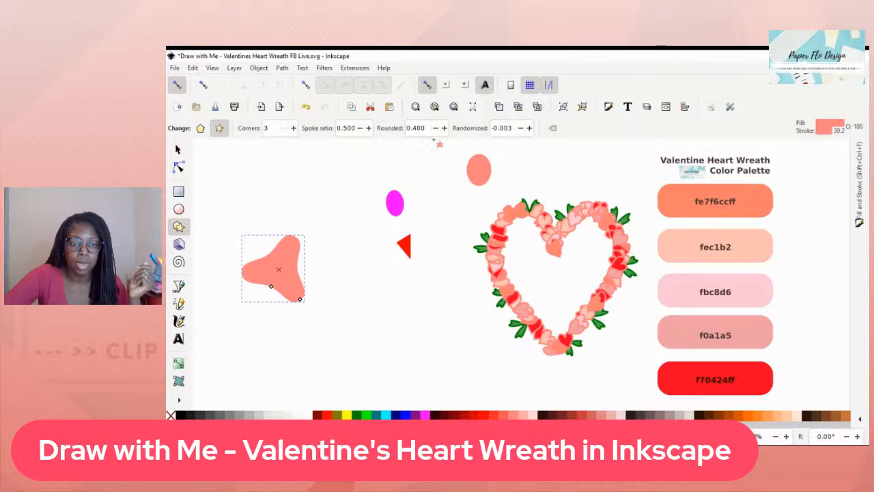
triple_click(425, 128)
type("0")
key("Return")
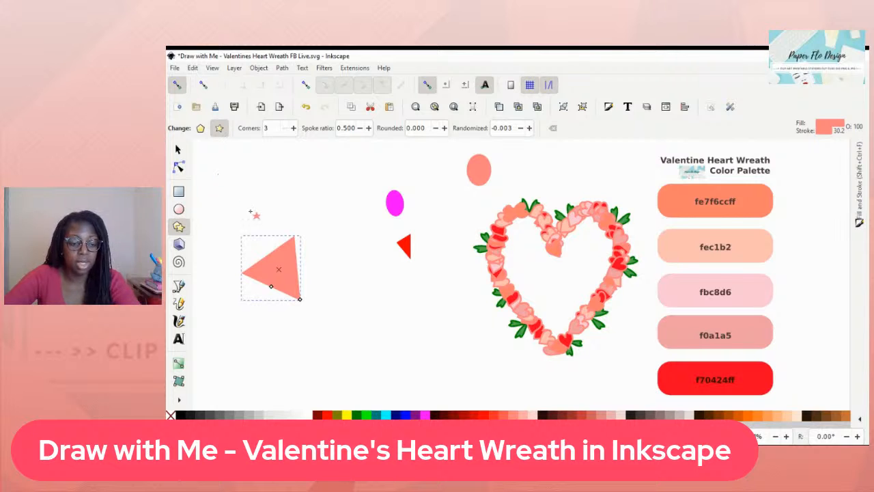
Move the new salmon triangle and salmon ellipse next to each other, above and to the left of the magenta ellipse
key("s")
left_click_drag(280, 285, 285, 164)
left_click_drag(471, 167, 338, 152)
left_click(397, 205)
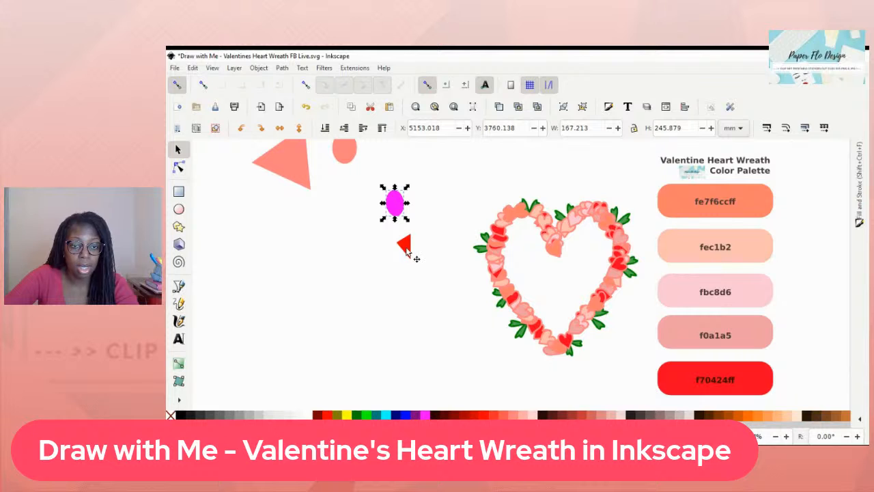
scroll(440, 250, "up", 1, "ctrl")
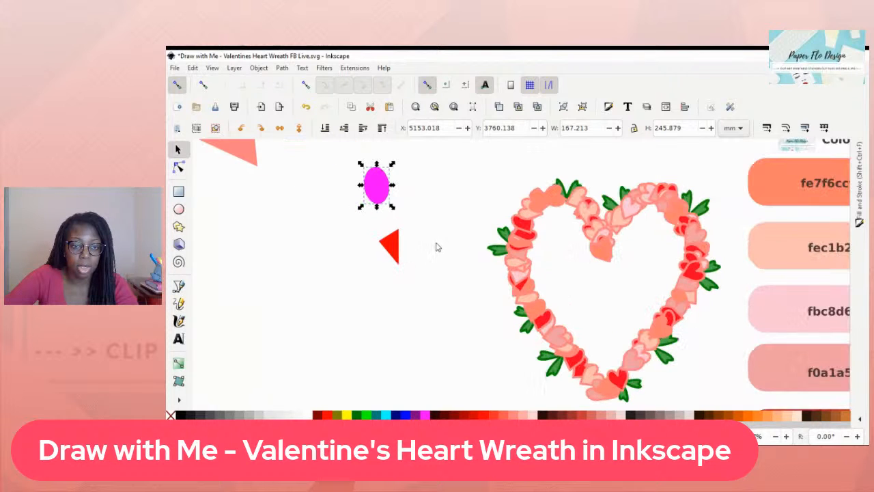
scroll(437, 249, "up", 2)
scroll(438, 266, "up", 1, "ctrl")
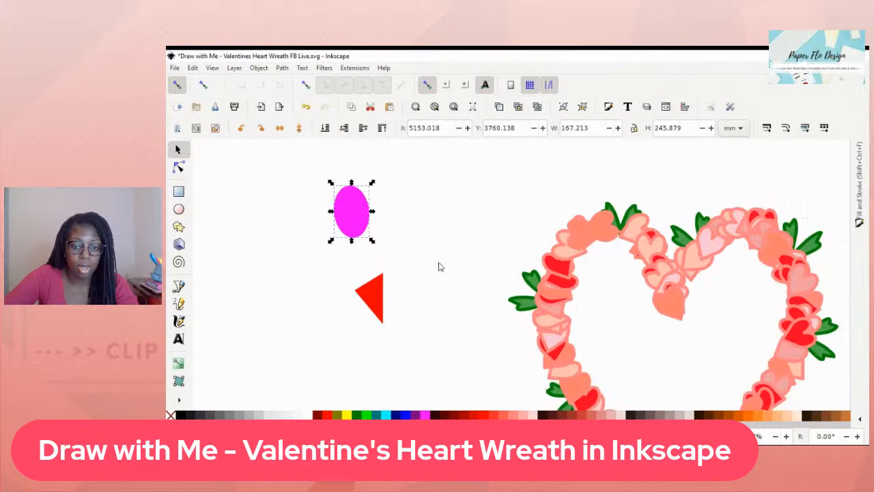
left_click_drag(459, 266, 625, 283)
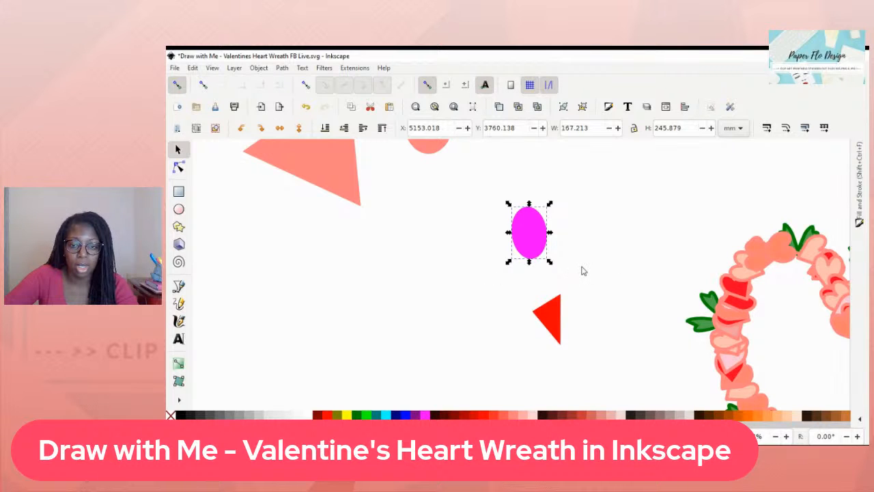
scroll(594, 266, "up", 2, "ctrl")
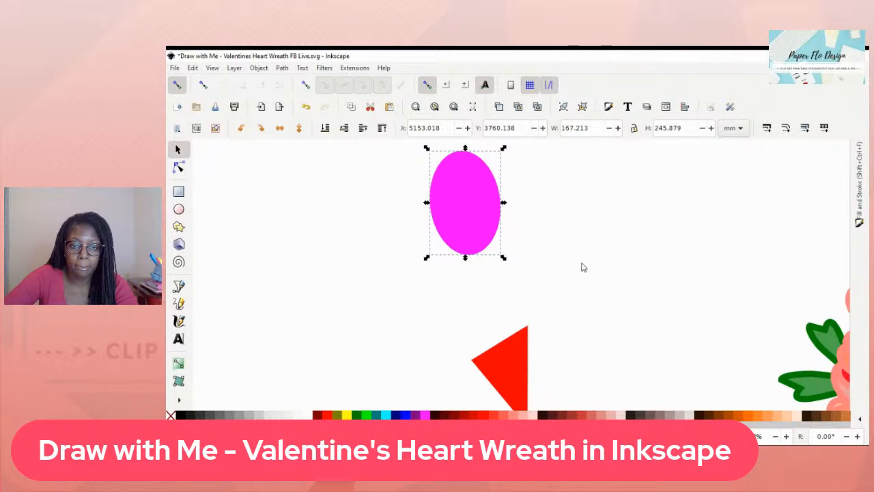
Move the salmon ellipse and salmon triangle farther left, away from the magenta ellipse and red triangle
scroll(572, 267, "down", 4, "ctrl")
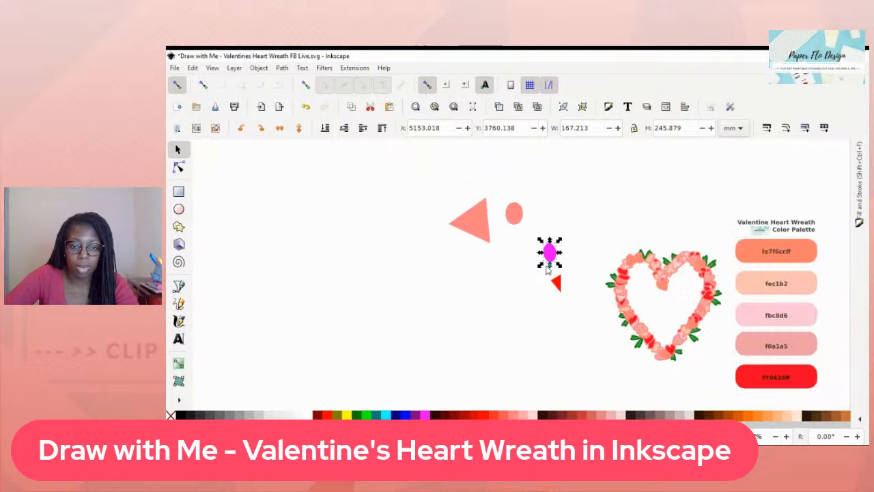
left_click(484, 238)
left_click_drag(435, 171, 525, 257)
left_click_drag(515, 217, 421, 174)
left_click_drag(465, 229, 394, 222)
left_click(507, 247)
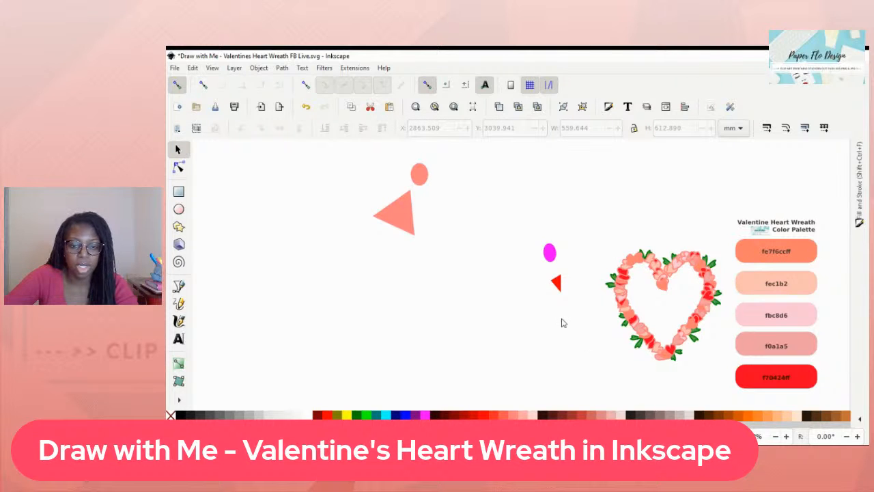
Move the magenta ellipse and red triangle together into the empty area below the salmon shapes and away from the wreath
left_click_drag(531, 227, 575, 319)
left_click_drag(556, 287, 465, 331)
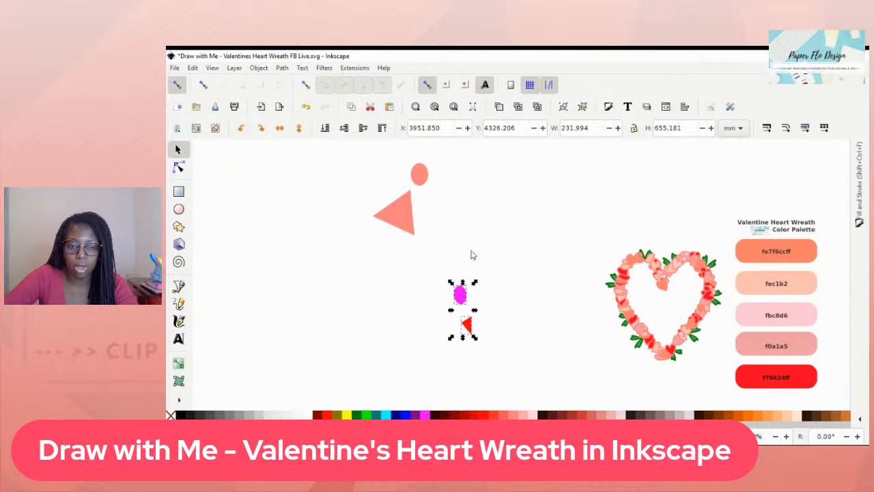
scroll(493, 277, "down", 4)
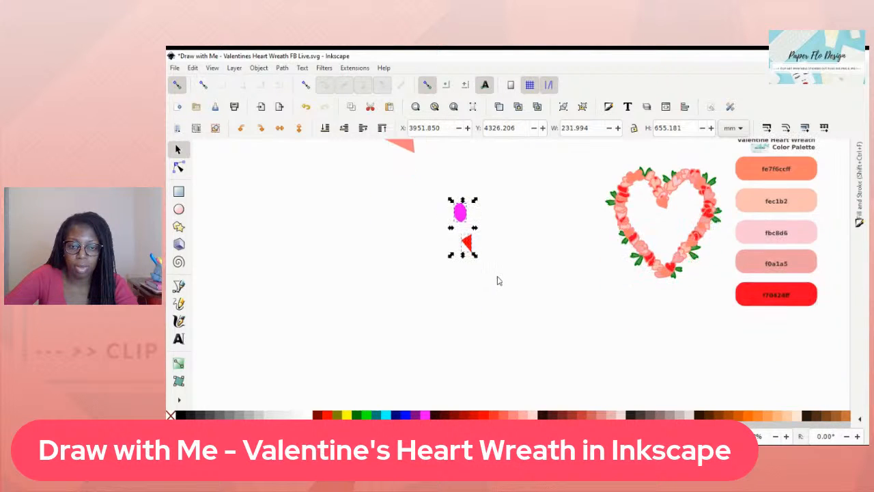
left_click_drag(471, 247, 484, 338)
scroll(548, 318, "up", 2)
left_click_drag(548, 319, 631, 284)
scroll(617, 296, "up", 1)
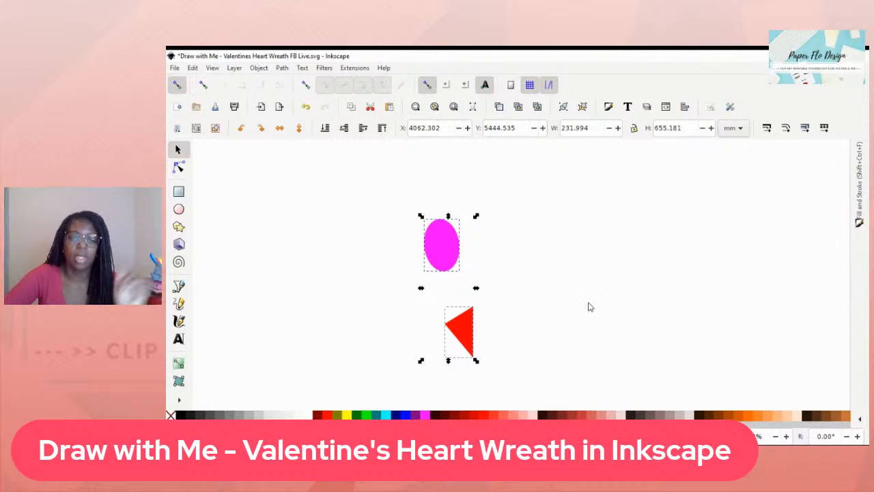
left_click(562, 316)
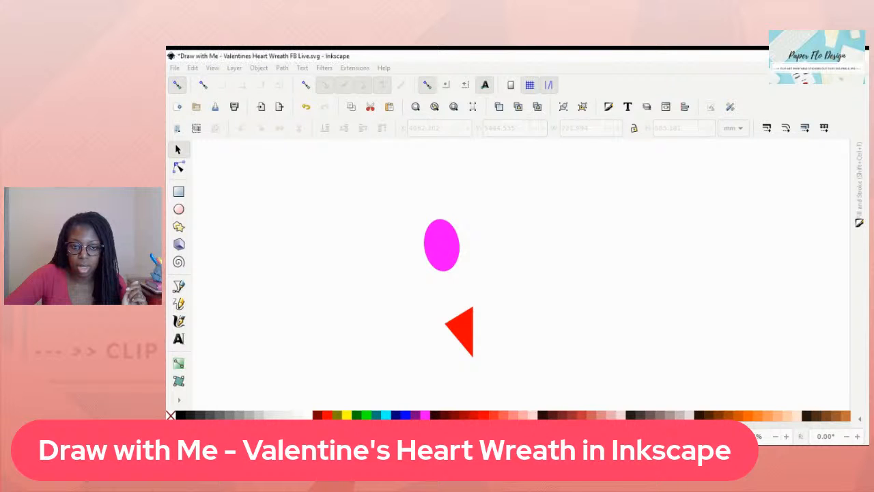
Turn on snapping to nodes and paths, including smooth nodes, for aligning the magenta ellipse and red triangle
left_click(463, 252)
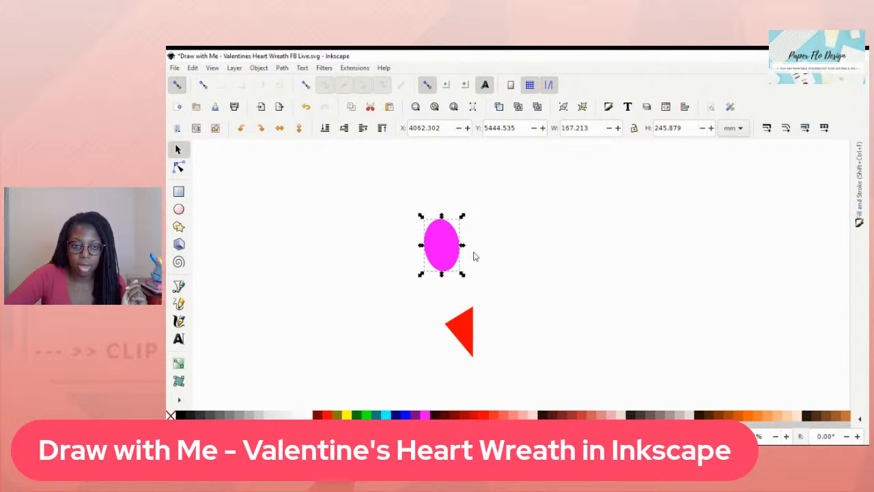
left_click(520, 272)
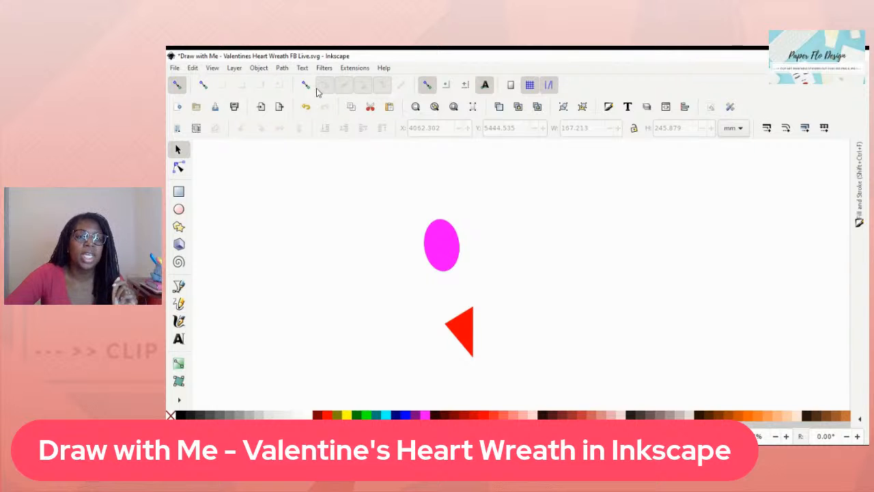
left_click(443, 260)
left_click(463, 340, "shift")
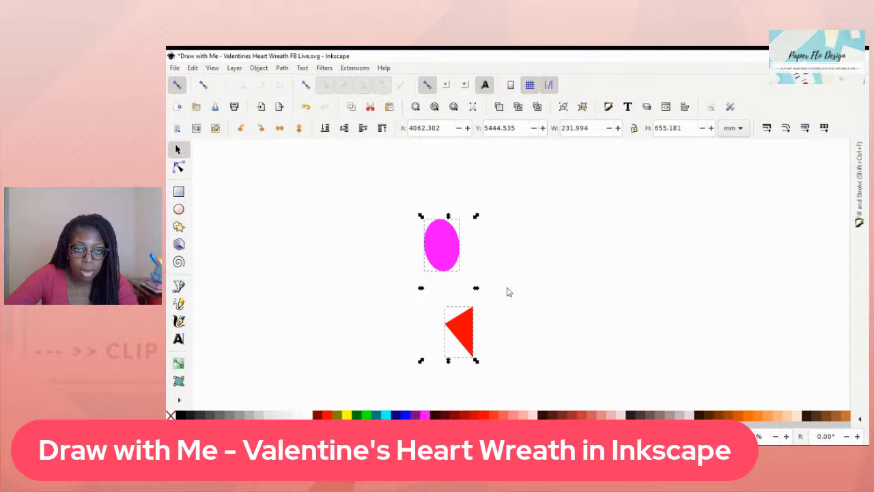
left_click(306, 84)
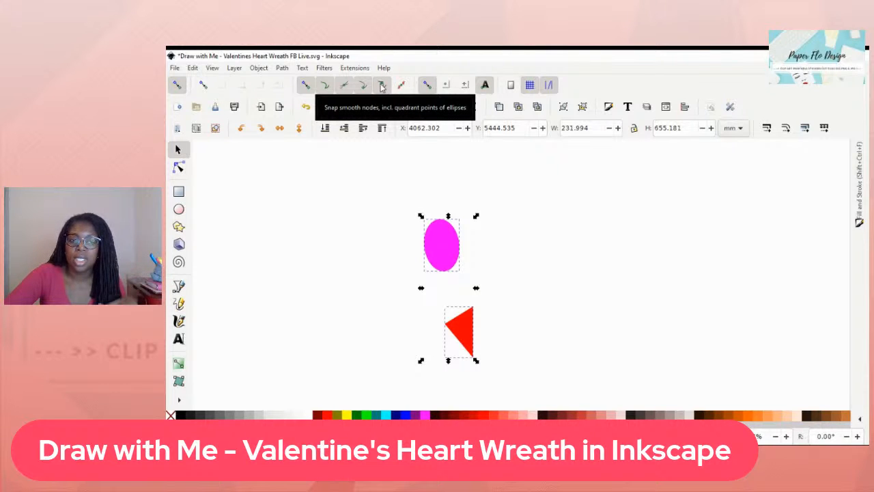
left_click(488, 330)
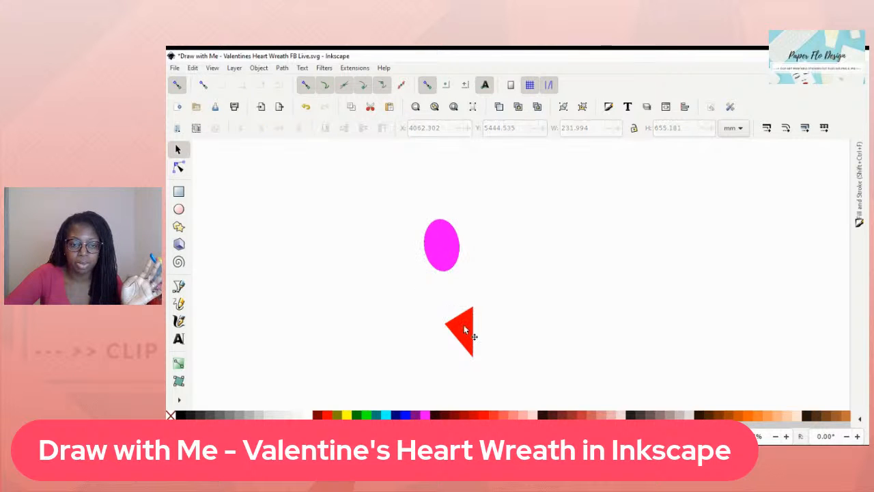
Move the red triangle under the magenta ellipse, snapping its corner to the ellipse's edge to form a half-heart
left_click_drag(464, 326, 450, 263)
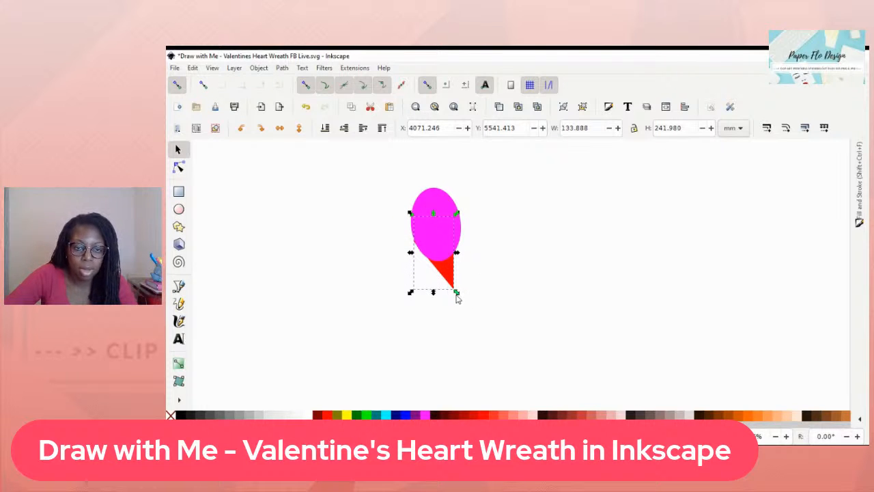
left_click_drag(440, 284, 462, 295)
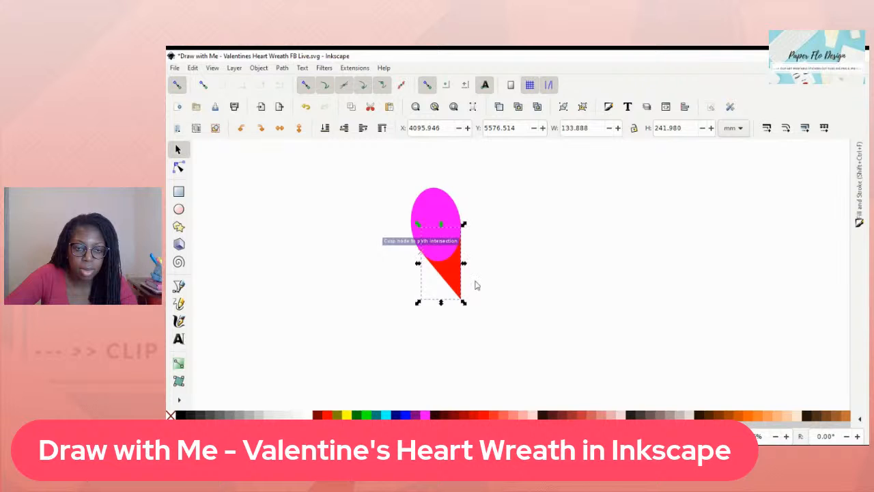
left_click(478, 266)
scroll(478, 265, "up", 1)
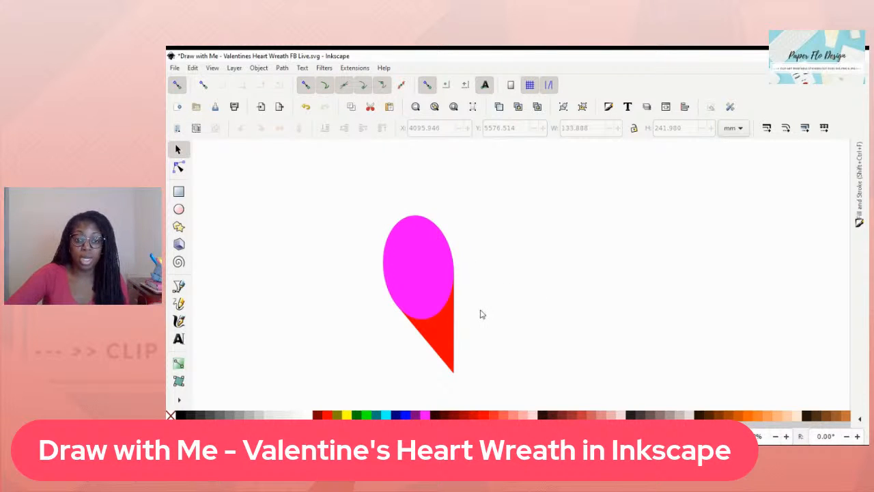
Raise the red triangle above the magenta ellipse, and lower it back behind the ellipse
left_click(443, 336)
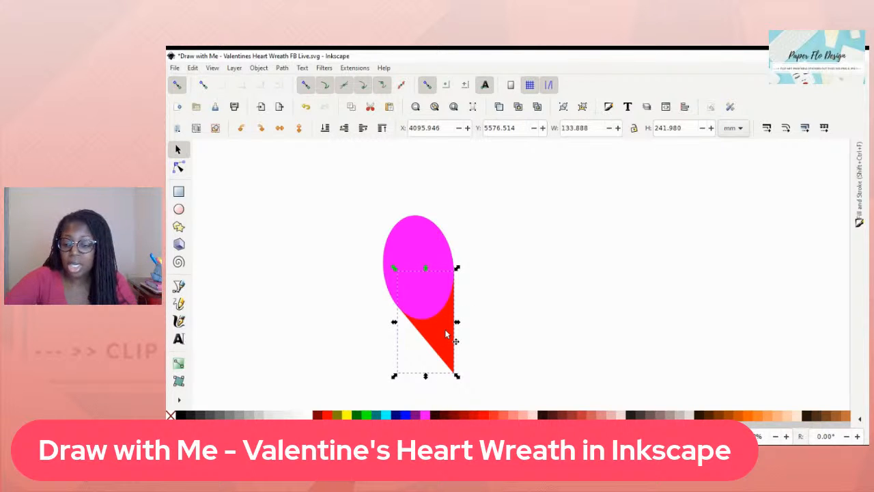
key("Page_Up")
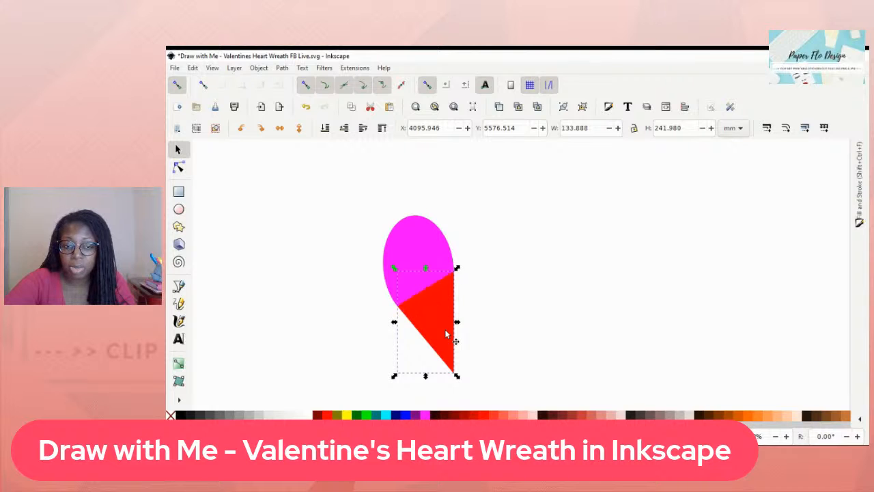
key("Page_Down")
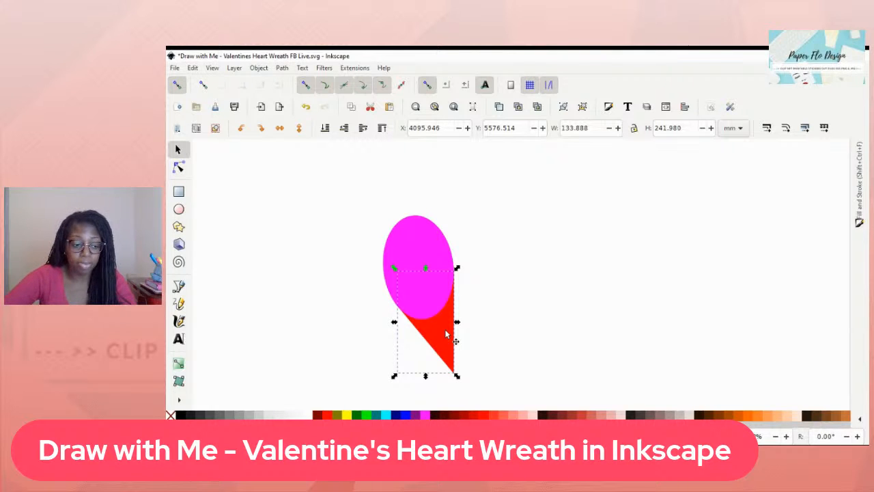
Unite the magenta ellipse and the red triangle into one red half-heart shape
left_click(423, 253, "shift")
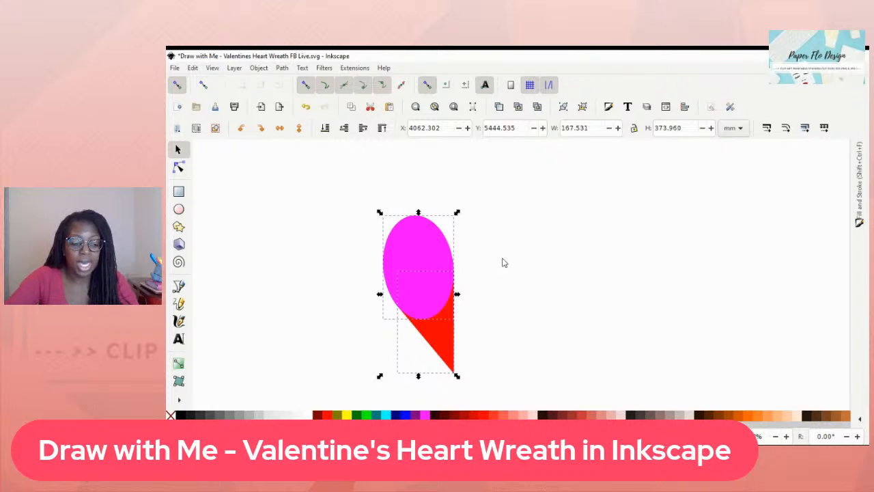
key("ctrl+plus")
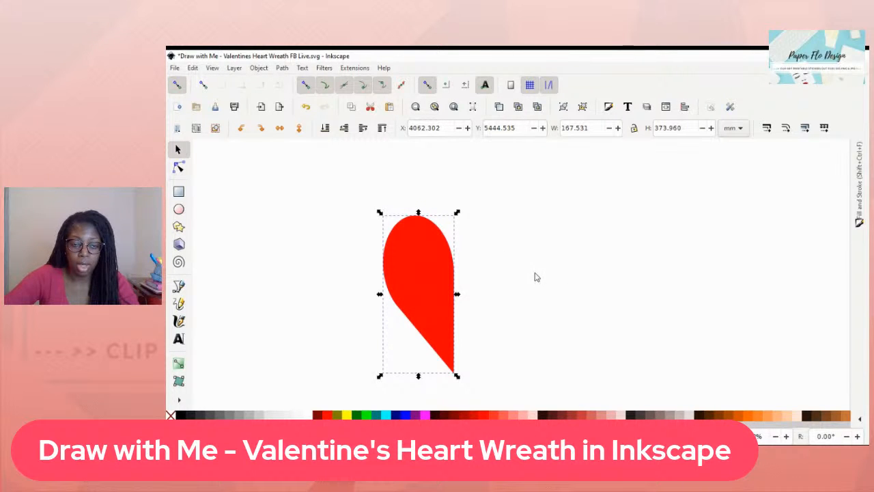
scroll(657, 285, "up", 2)
scroll(656, 286, "up", 1)
scroll(546, 289, "down", 3)
scroll(544, 290, "down", 1)
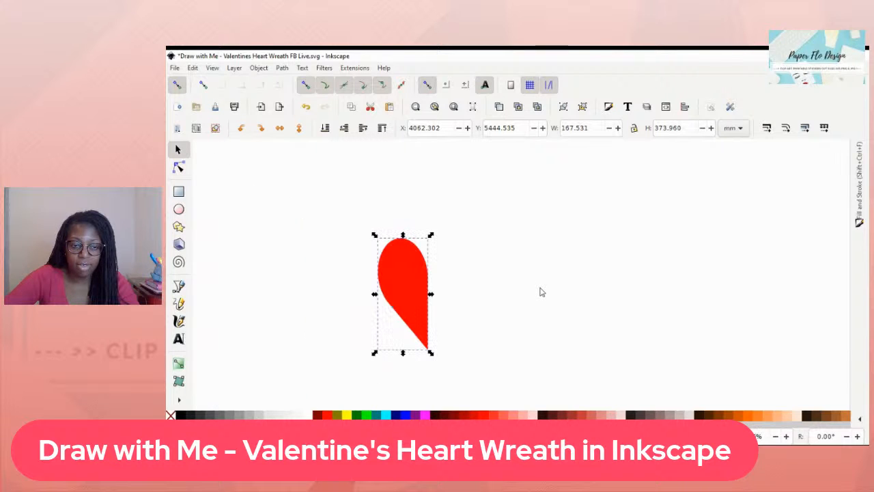
scroll(560, 292, "down", 1)
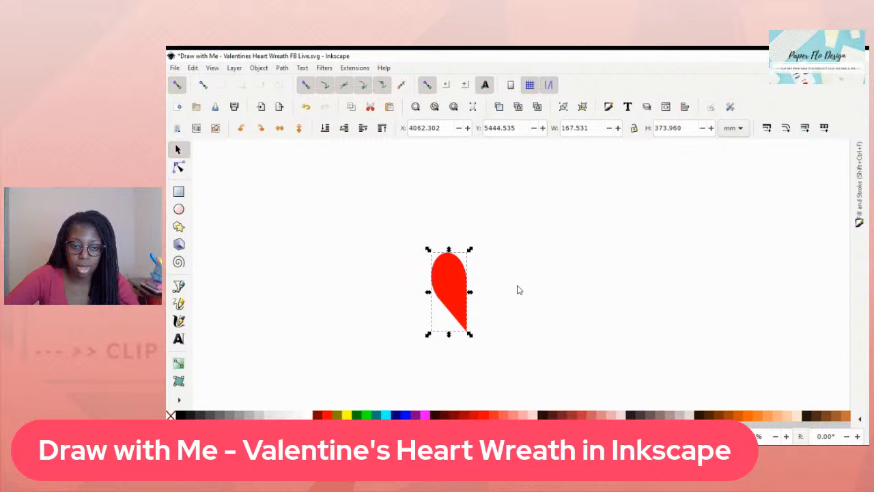
scroll(508, 289, "up", 1)
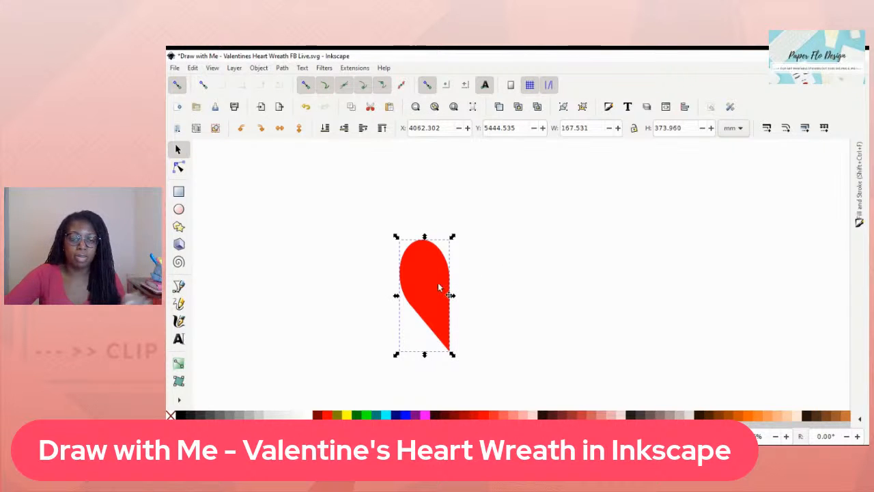
Duplicate the half-heart, flip the copy horizontally, and snap it against the original's straight edge to form a heart
left_click(279, 127)
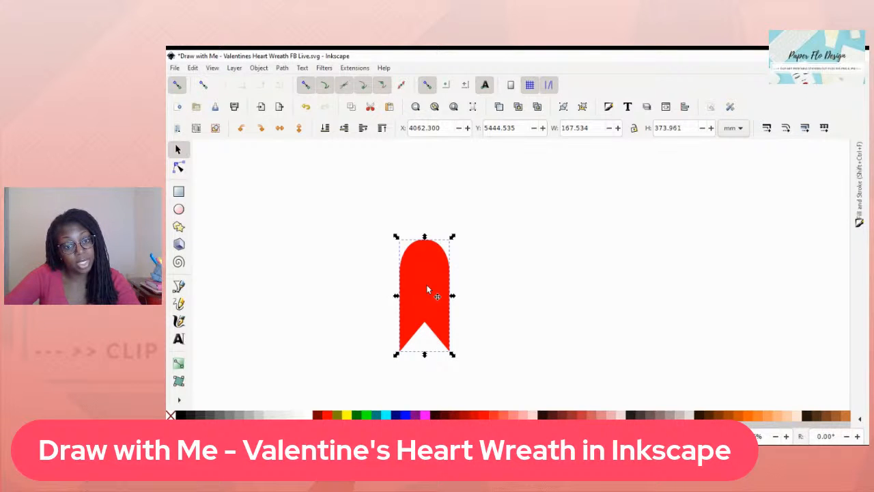
left_click_drag(427, 290, 483, 295)
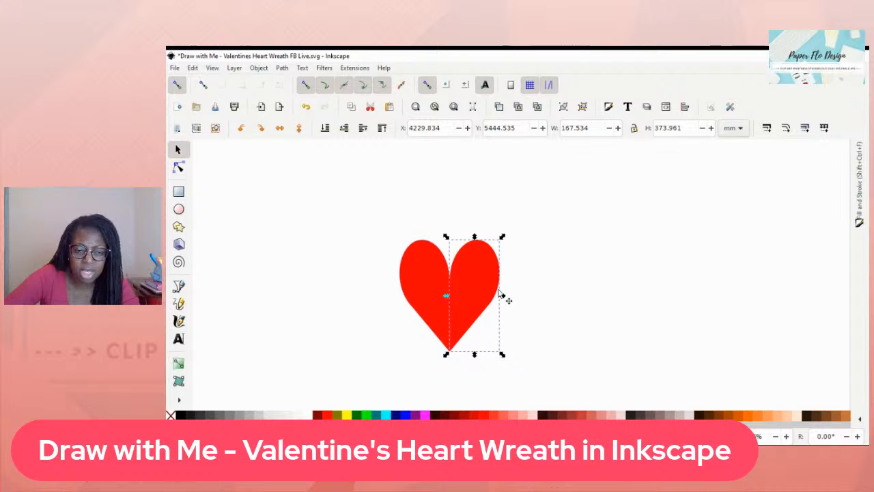
left_click(541, 297)
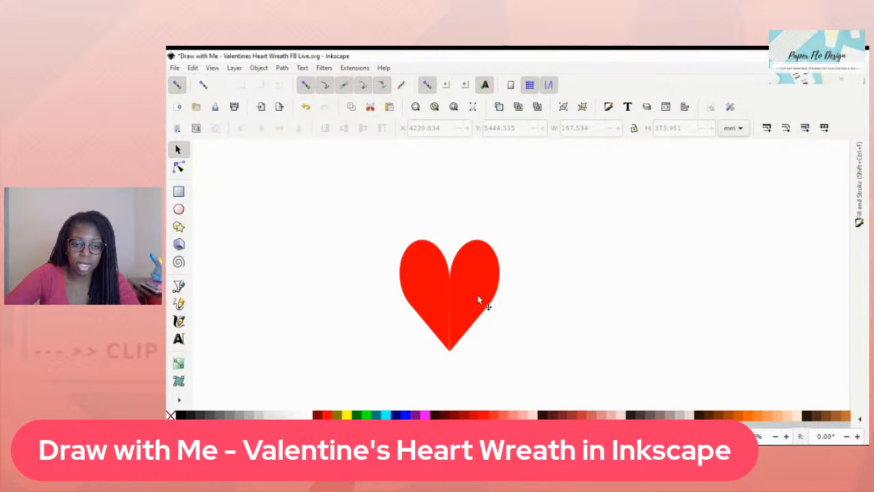
Select the spare ellipse hidden behind the heart's left half and delete it
left_click_drag(379, 228, 520, 387)
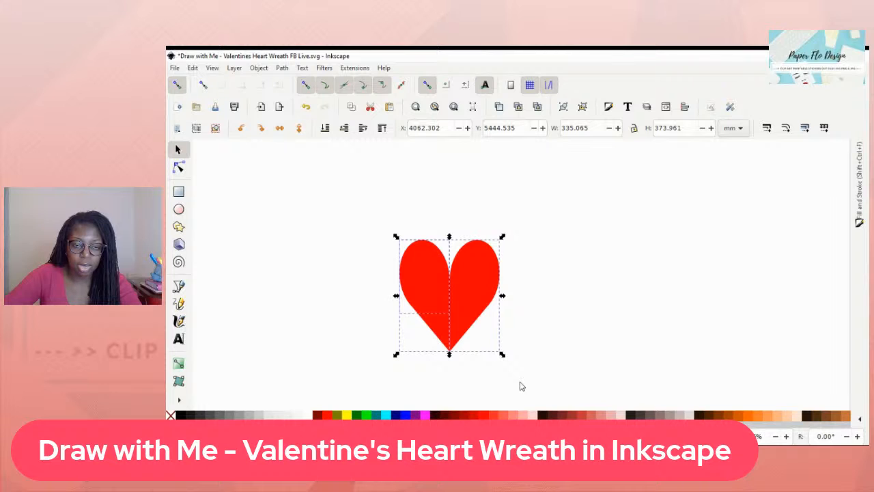
left_click(564, 278)
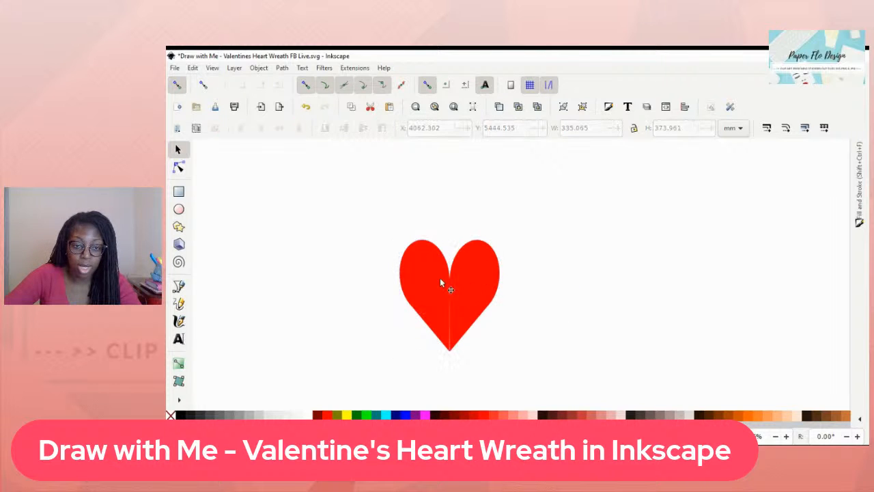
left_click(430, 280)
left_click(386, 221)
left_click_drag(371, 212, 527, 363)
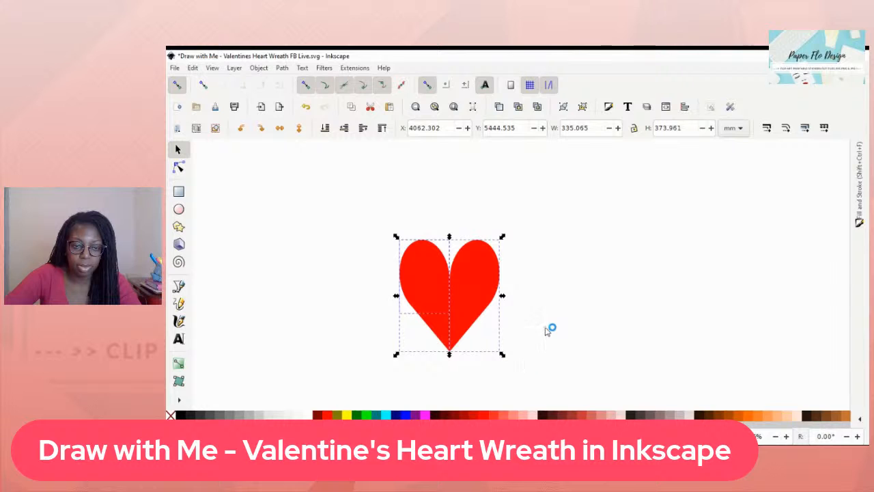
left_click(554, 294)
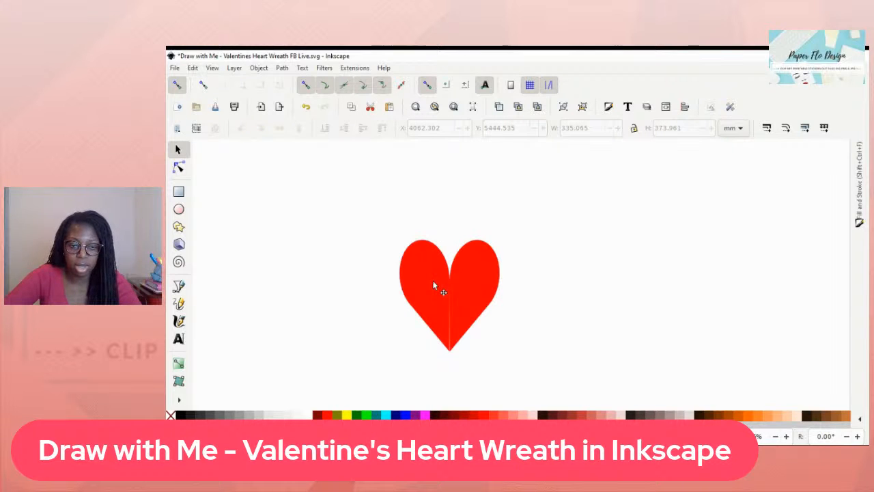
left_click(435, 285)
double_click(422, 277)
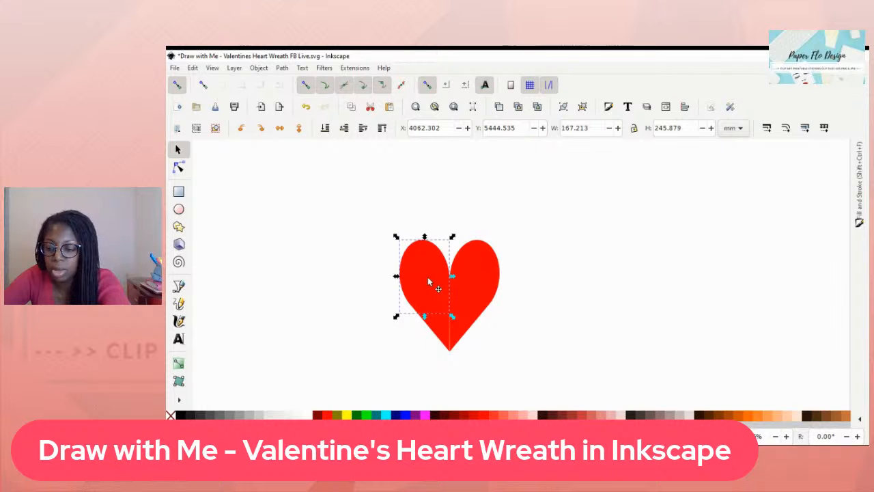
key("Escape")
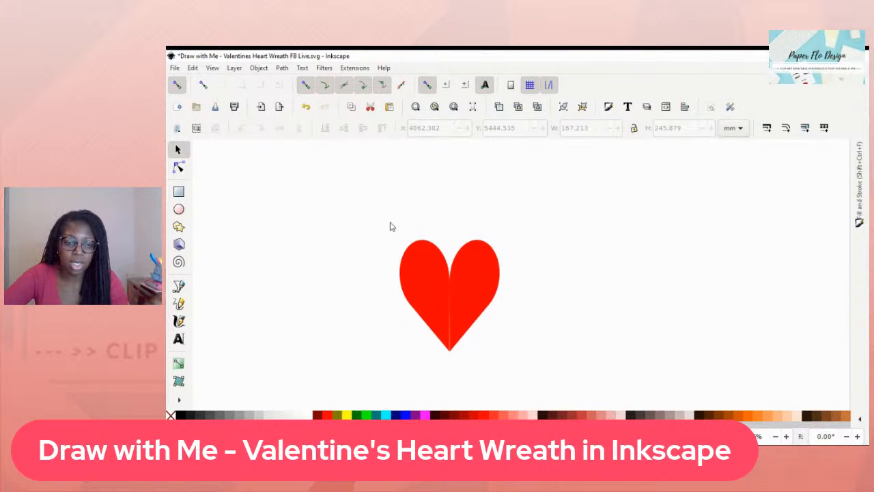
Select both half-hearts and join them into a single heart object
left_click_drag(362, 189, 545, 374)
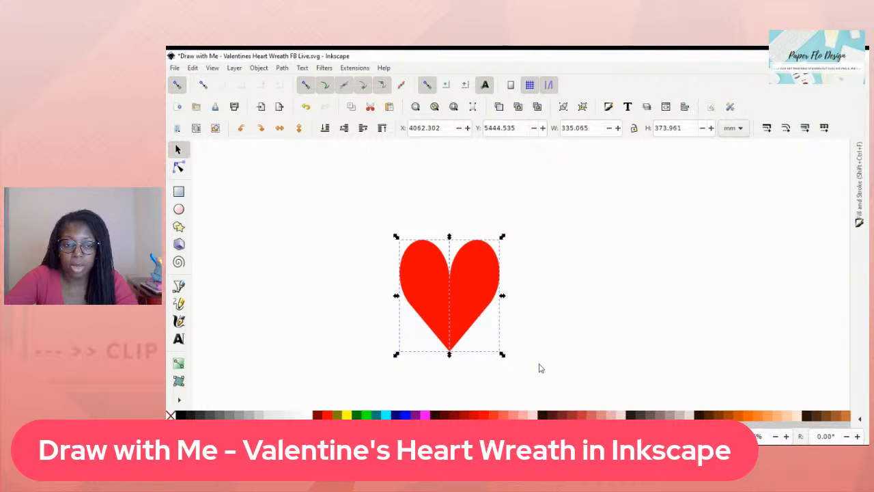
key("ctrl+g")
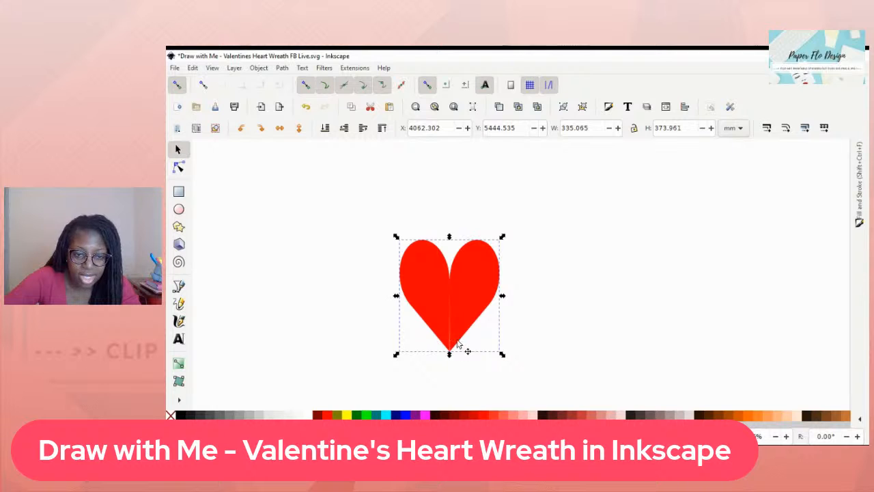
scroll(464, 350, "up", 2)
scroll(466, 329, "down", 1)
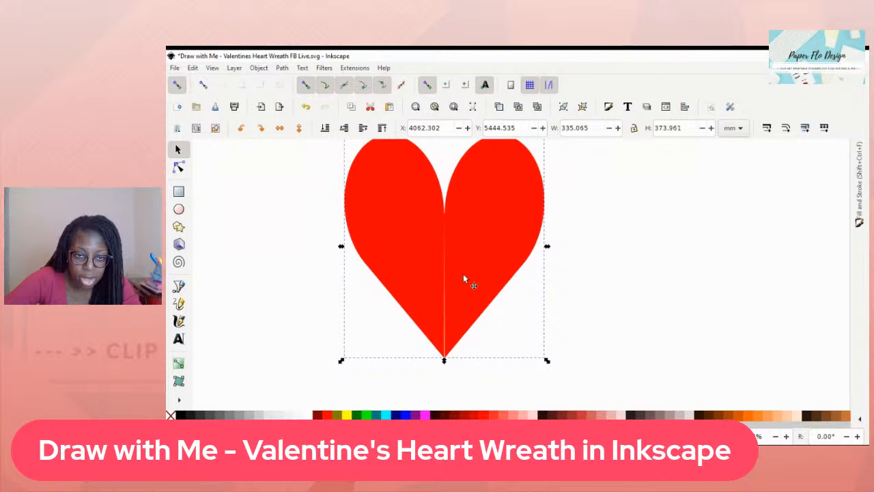
Try to close the heart's centre seam by deleting its middle, upper and cleft nodes, and undo the last deletions
key("n")
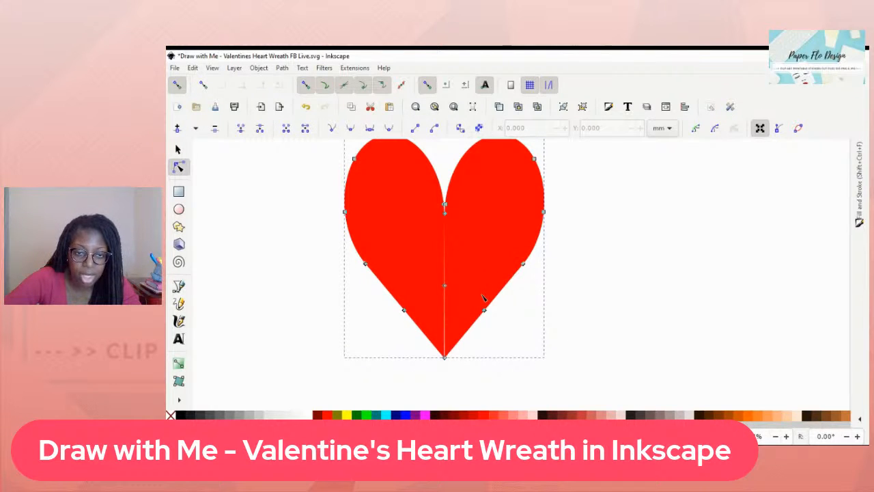
left_click_drag(431, 269, 464, 312)
key("Delete")
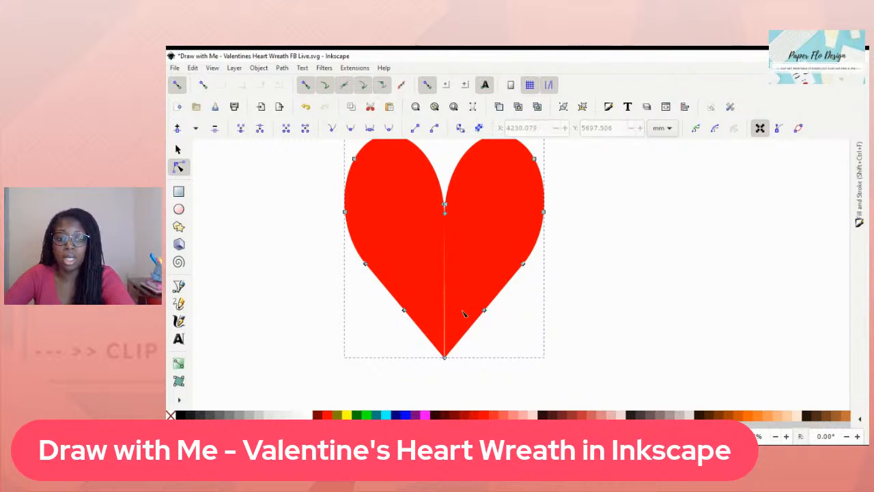
left_click_drag(454, 224, 437, 211)
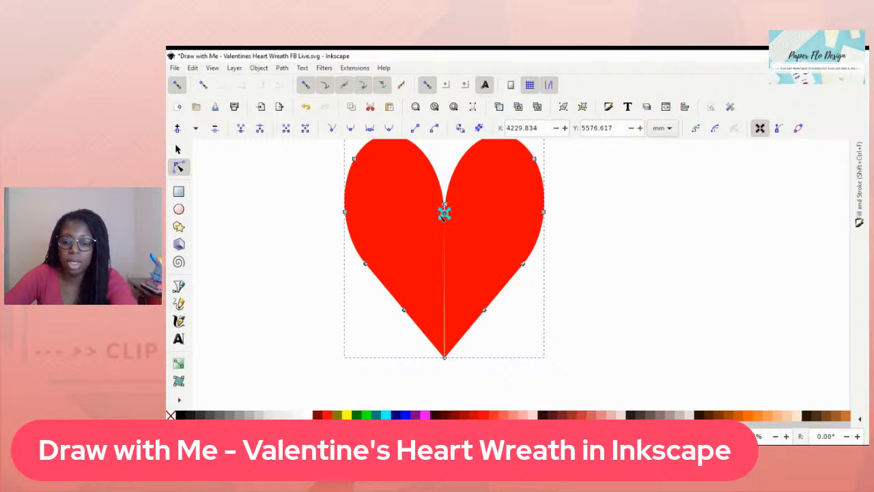
key("Delete")
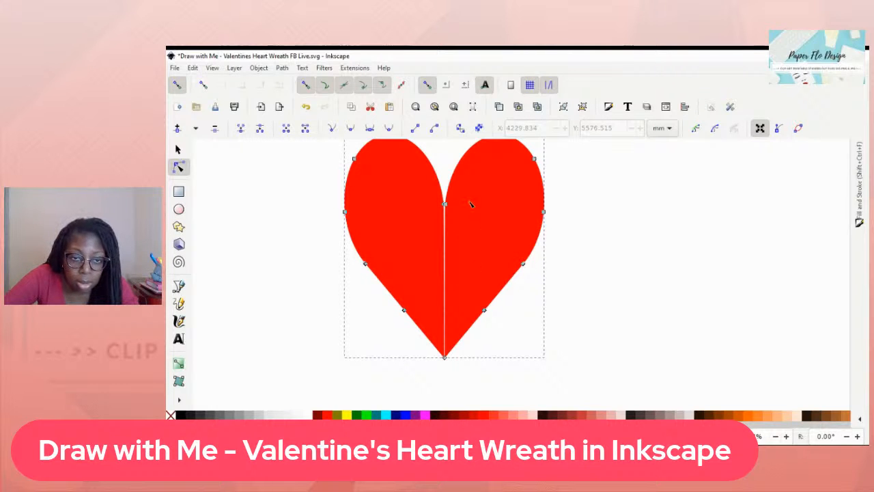
left_click(445, 204)
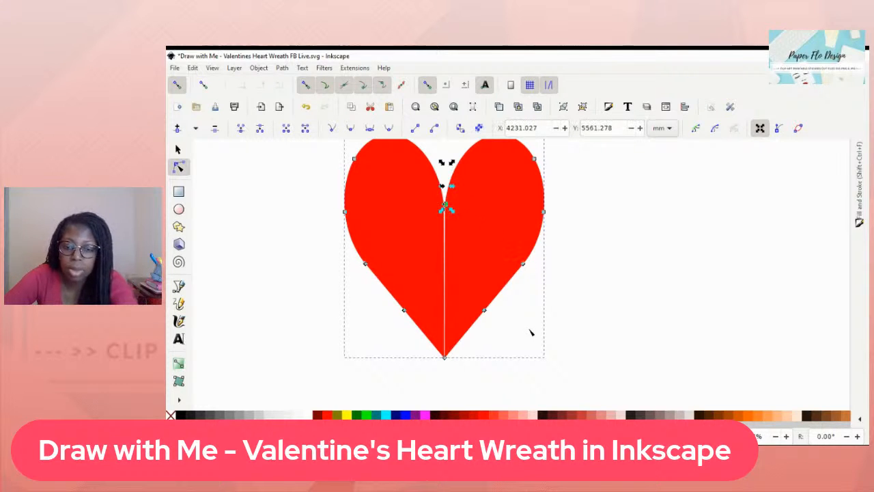
key("Delete")
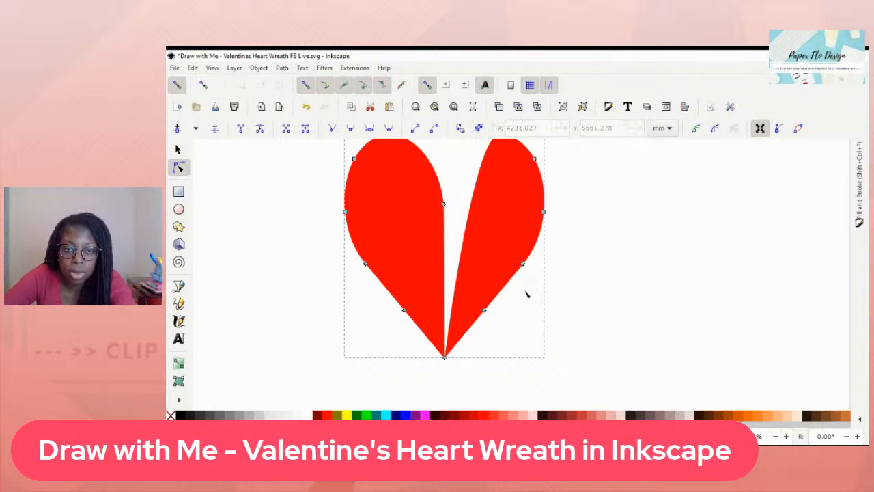
left_click(307, 108)
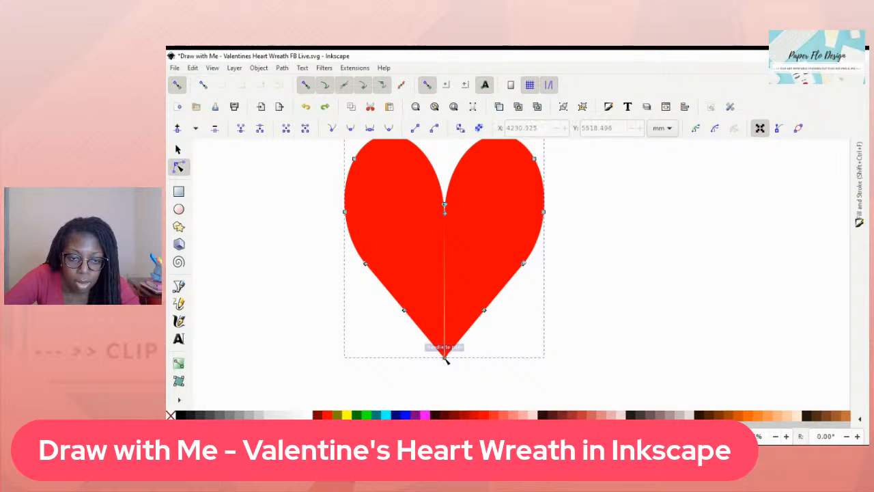
Try deleting the node at the heart's bottom tip, and undo the deletion
left_click(444, 357)
key("Delete")
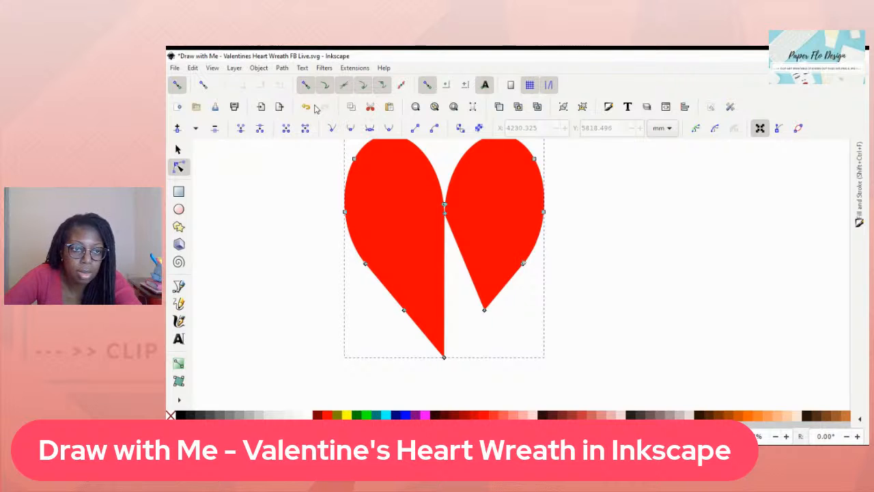
left_click(307, 107)
key("Escape")
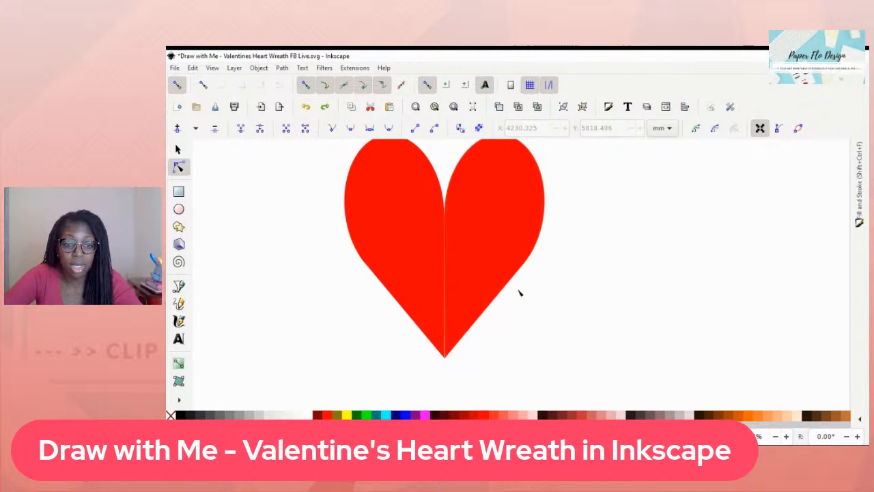
Undo the joining and the move to bring the flipped half back over the original, and return to the Selector tool
left_click(476, 295)
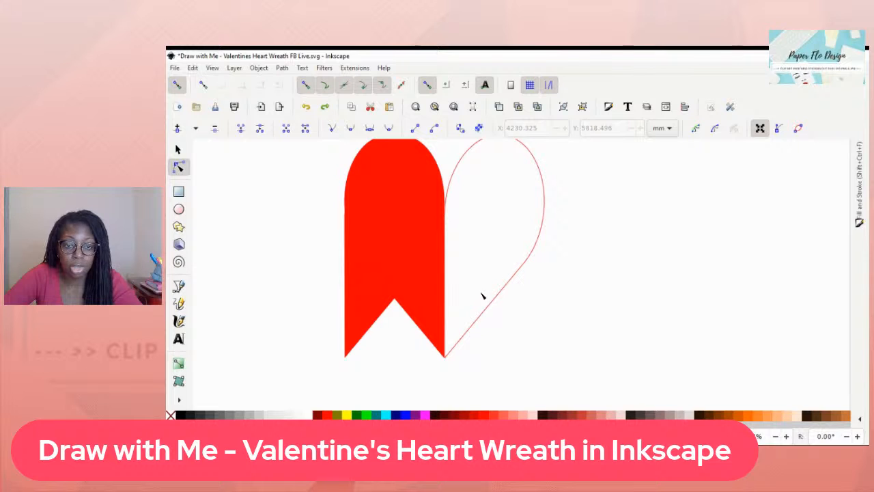
scroll(516, 275, "down", 1)
key("Delete")
left_click(178, 149)
left_click(437, 237)
left_click(439, 238)
left_click(607, 251)
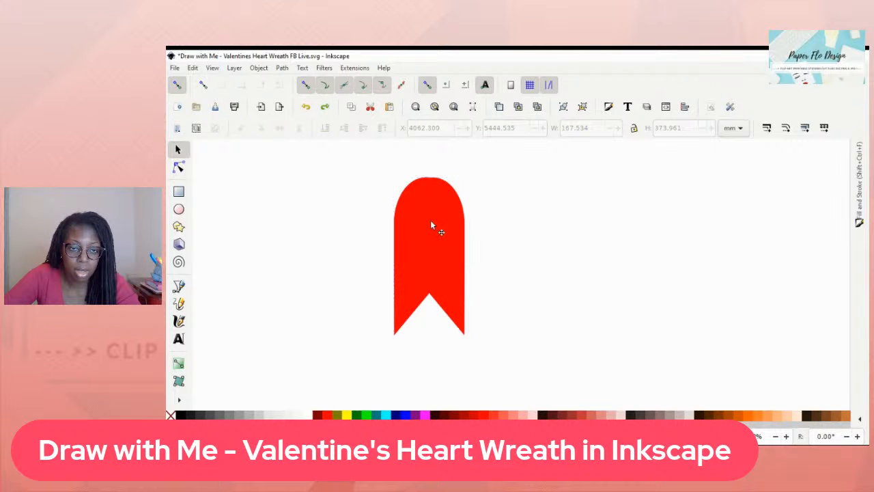
Move the flipped half-heart beside the original so the two halves overlap slightly along the centre seam
left_click(431, 225)
left_click_drag(431, 225, 510, 236)
left_click(596, 235)
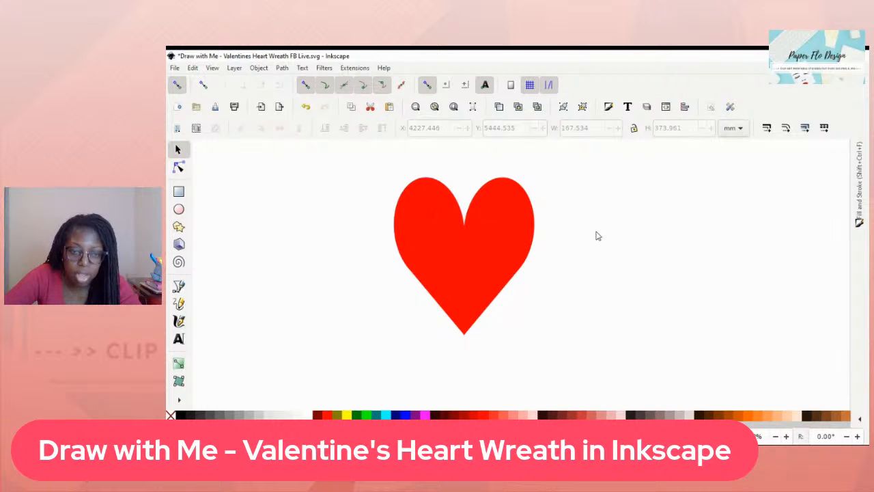
Delete the left half-heart to expose the magenta ellipse behind it, and undo the deletion
left_click_drag(355, 160, 580, 359)
left_click(585, 253)
left_click(443, 236)
key("Delete")
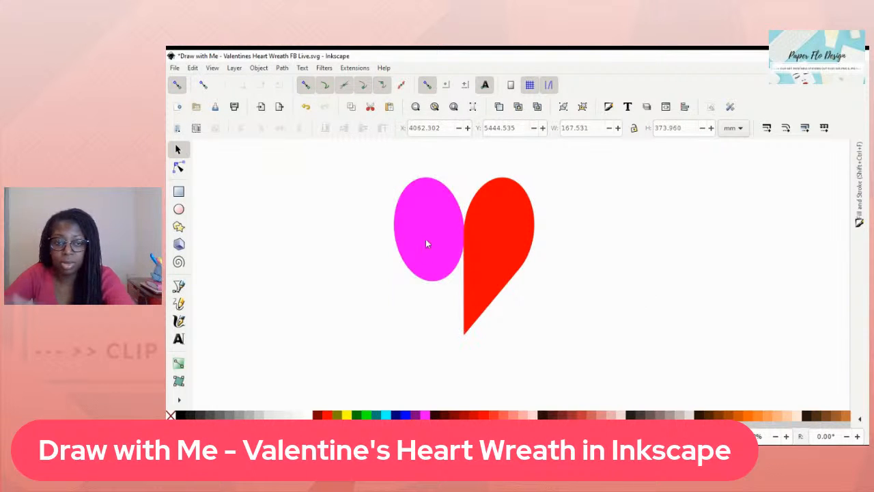
key("ctrl+z")
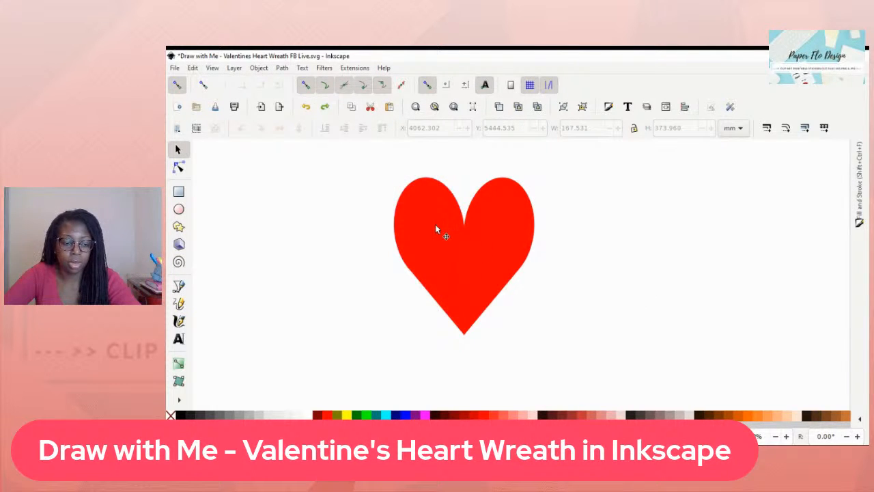
Select the magenta ellipse hidden beneath the left half-heart and delete it
left_click(431, 228)
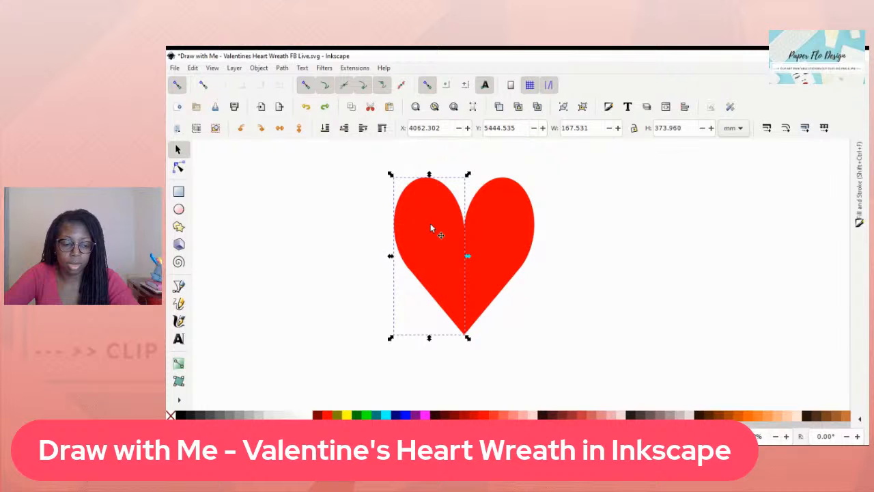
left_click(430, 229, "alt")
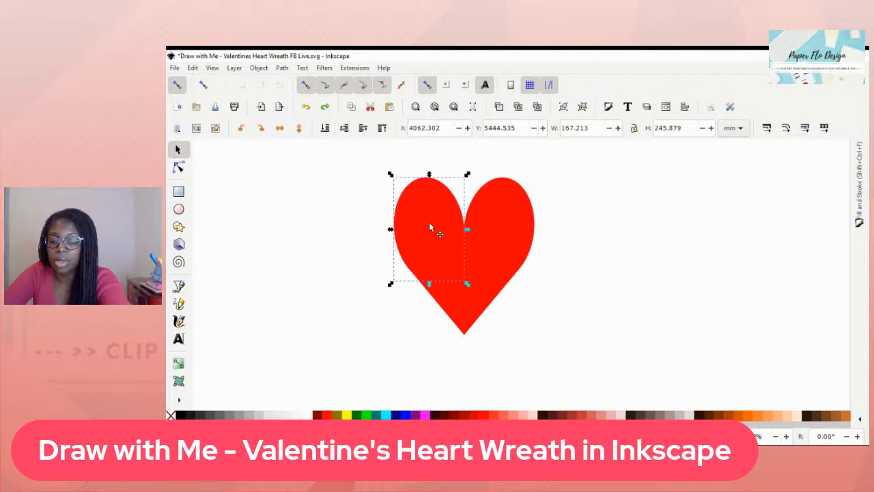
key("Escape")
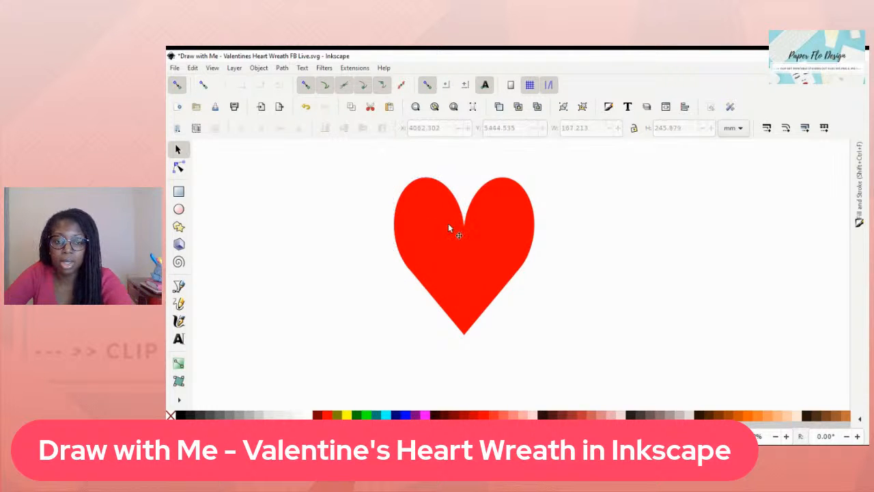
Unite the two overlapping half-hearts into a single heart shape and shift it slightly down
left_click_drag(439, 179, 557, 370)
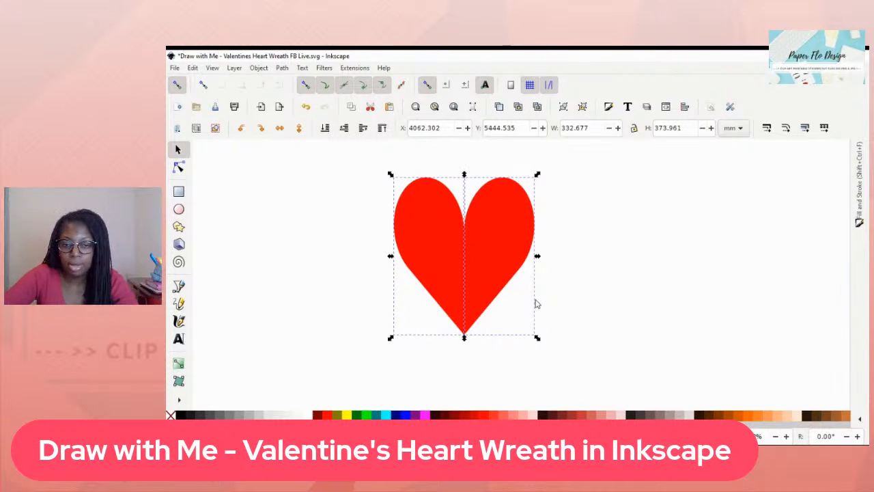
key("ctrl+plus")
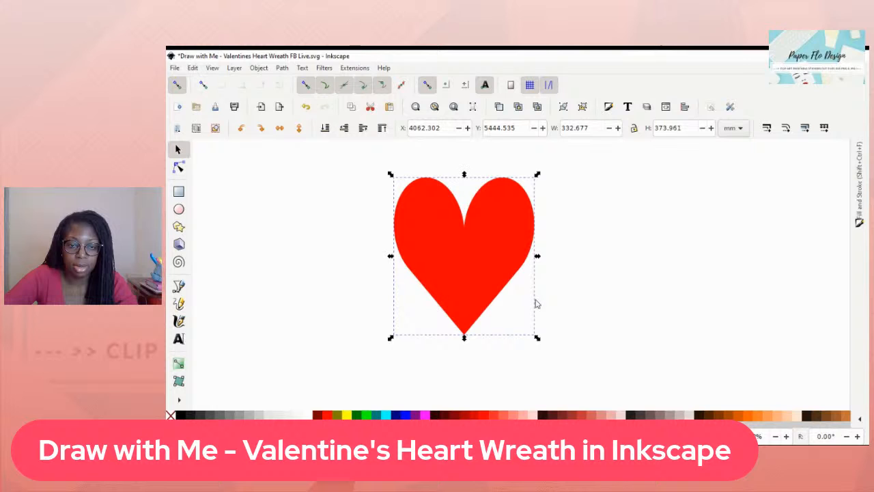
left_click(582, 271)
left_click_drag(463, 267, 611, 279)
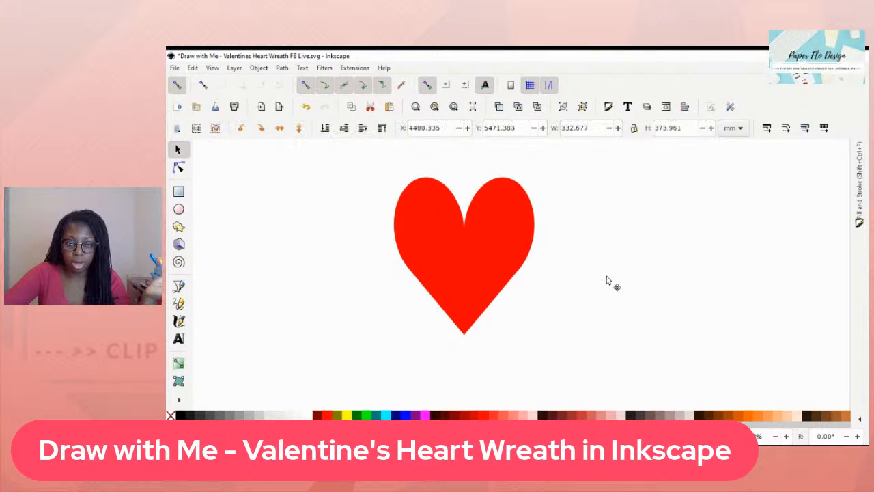
left_click_drag(479, 288, 457, 295)
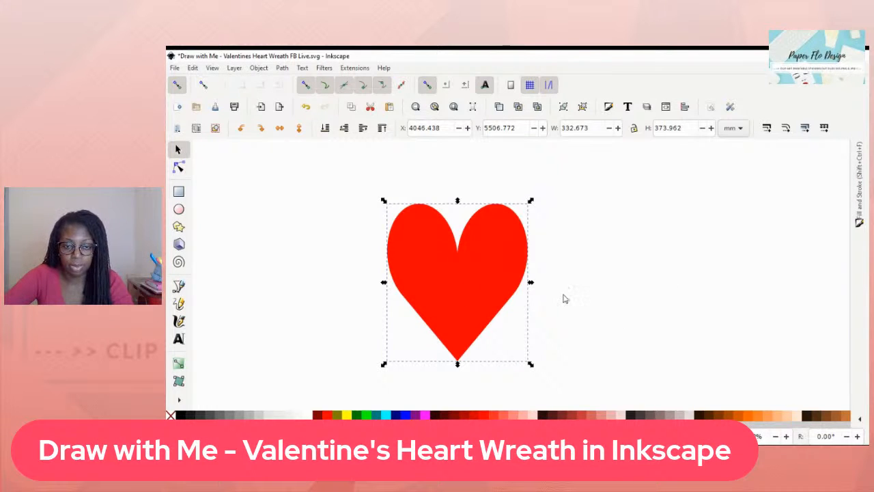
Move the red heart up to the empty area between the salmon triangle and the sample wreath
scroll(613, 287, "down", 2)
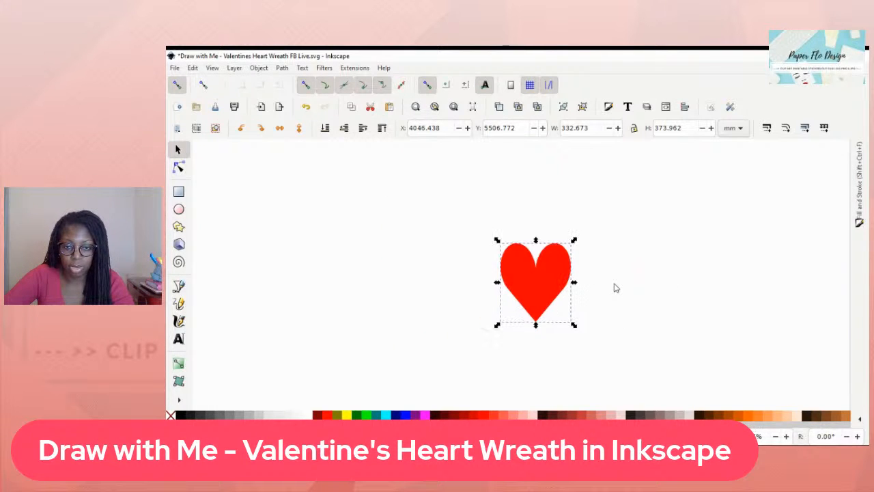
left_click_drag(693, 287, 593, 303)
scroll(605, 284, "down", 2)
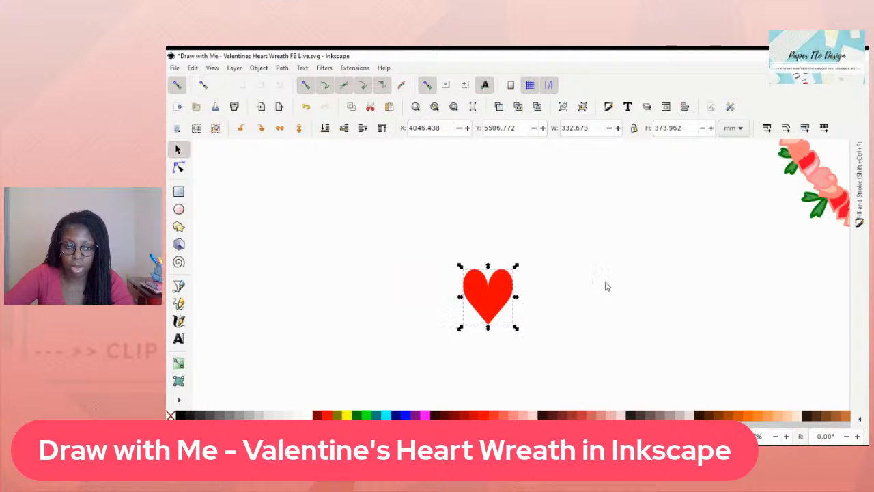
left_click_drag(536, 302, 631, 212)
scroll(671, 227, "up", 2)
scroll(671, 228, "up", 2)
left_click_drag(631, 303, 618, 224)
scroll(497, 234, "up", 3)
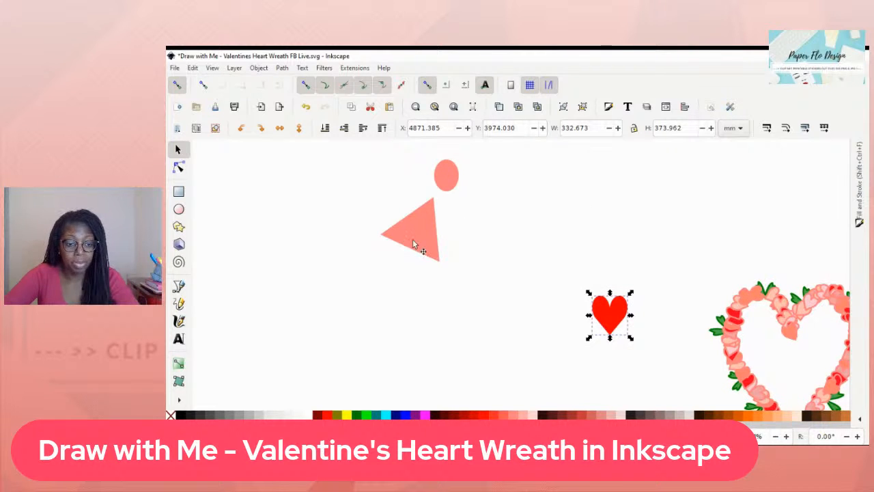
Recolour the red heart with the salmon colour sampled from the leftover triangle
key("d")
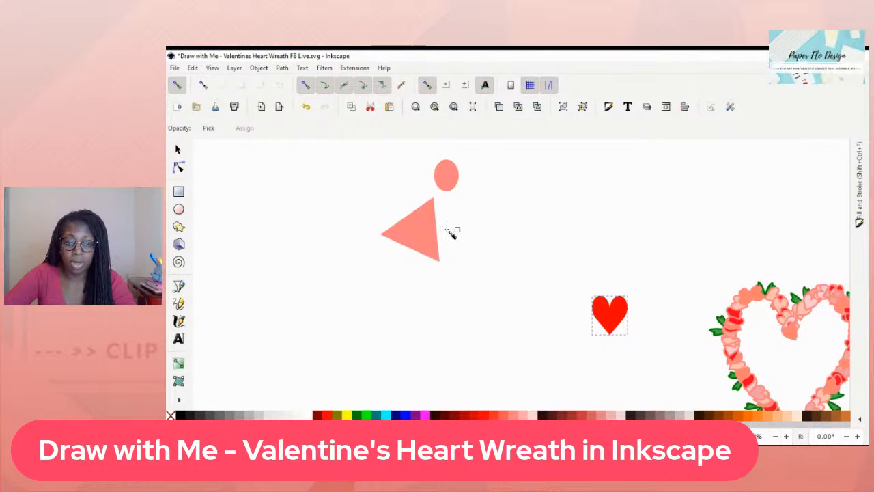
left_click(425, 232)
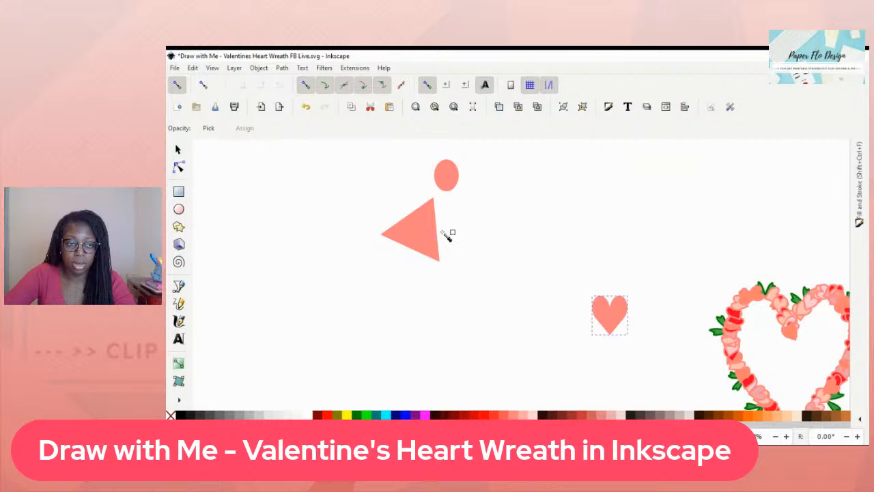
left_click(177, 149)
Delete the leftover salmon triangle and ellipse together
left_click(517, 283)
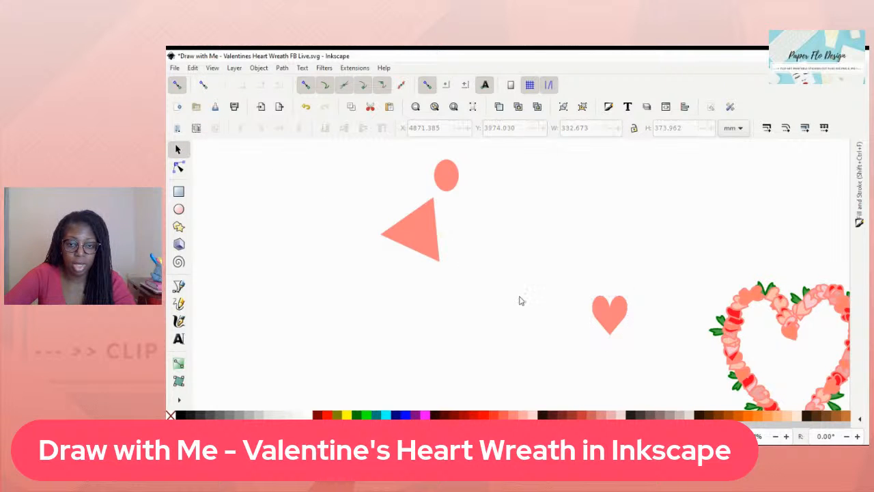
left_click_drag(528, 297, 353, 206)
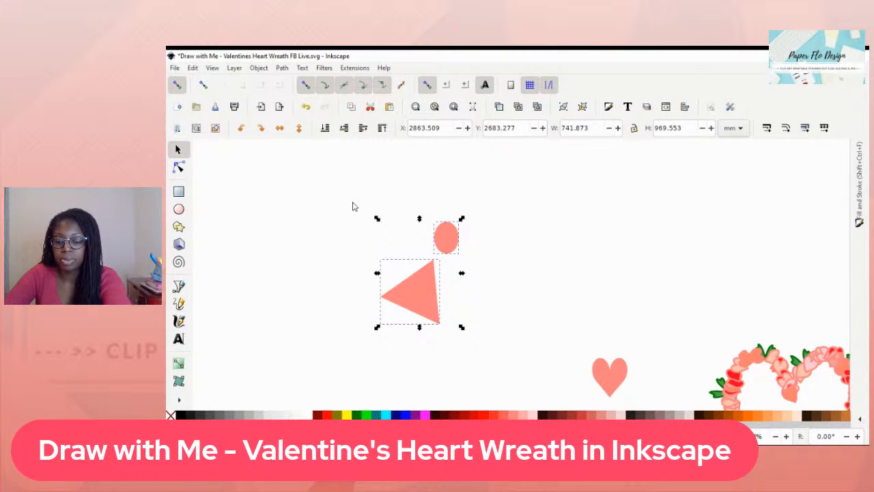
key("Delete")
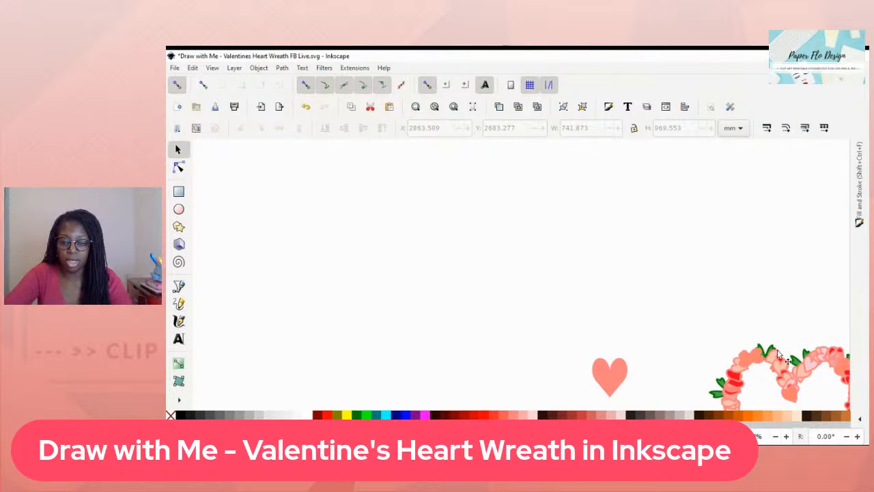
Enlarge the salmon heart to about 1331 by 1497 mm and place it beside the sample wreath, on the side away from the colour palette
scroll(649, 318, "down", 1)
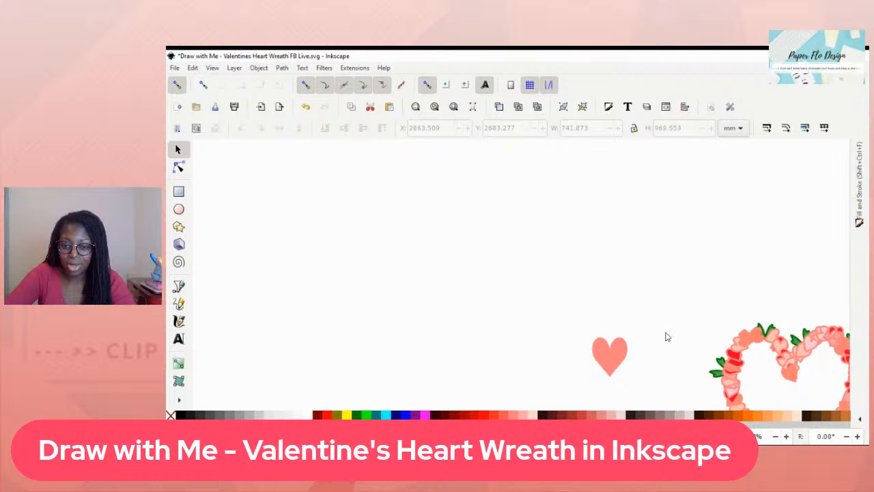
scroll(667, 336, "down", 1)
left_click_drag(654, 365, 535, 301)
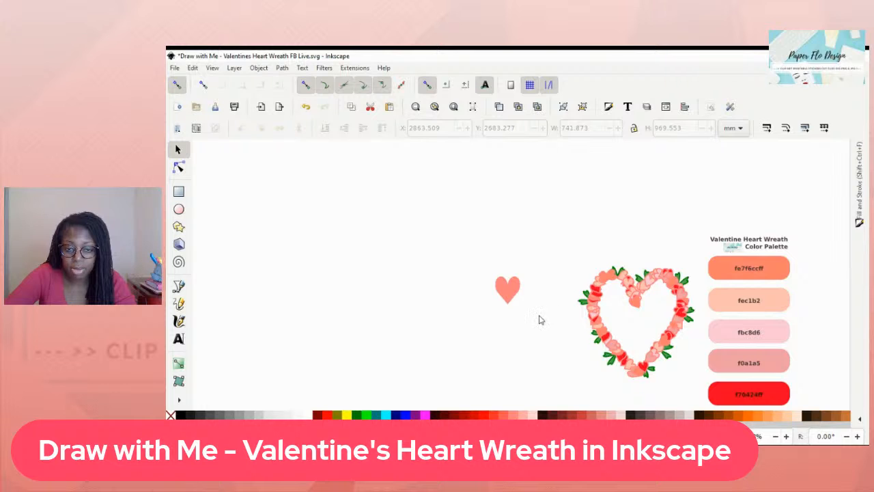
scroll(525, 321, "up", 1)
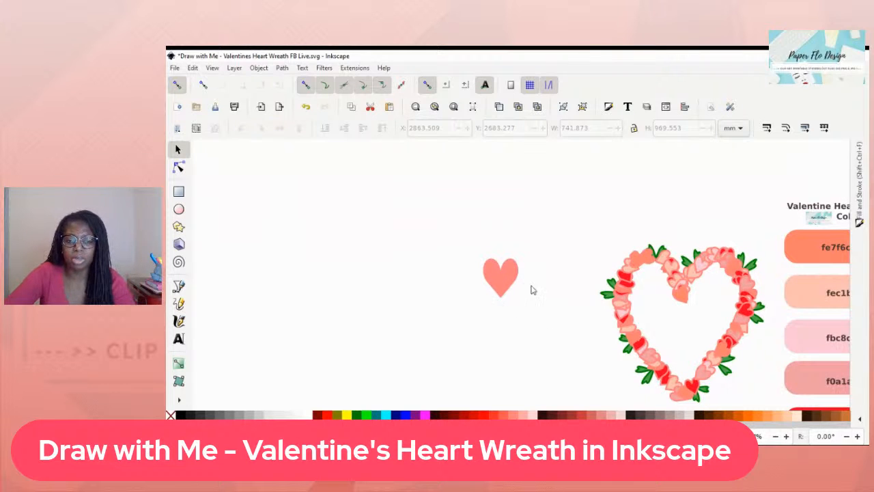
left_click(511, 285)
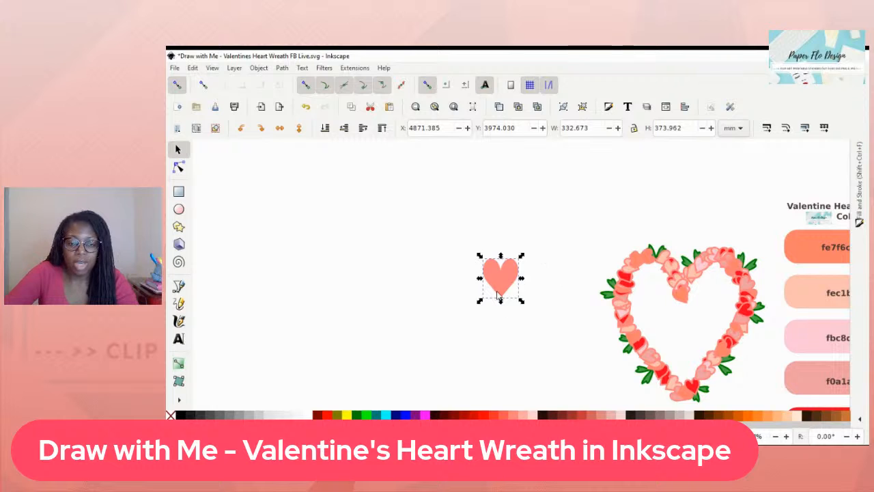
left_click_drag(522, 257, 630, 206)
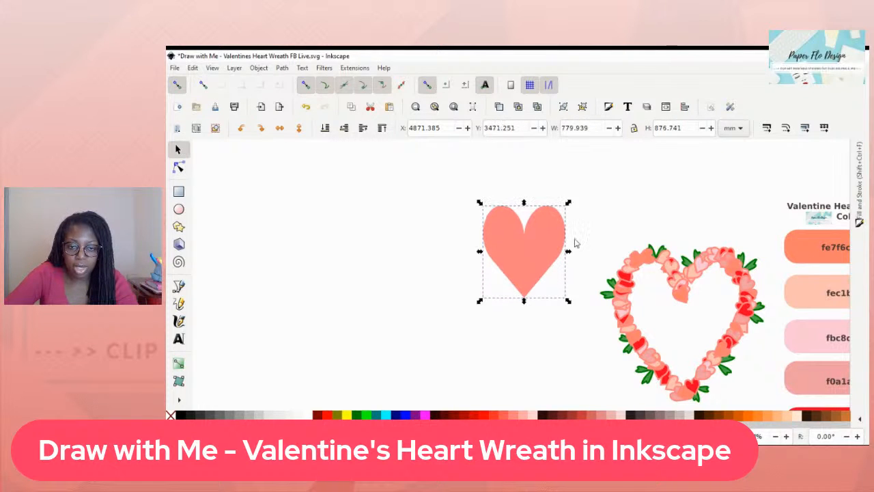
left_click_drag(530, 253, 442, 327)
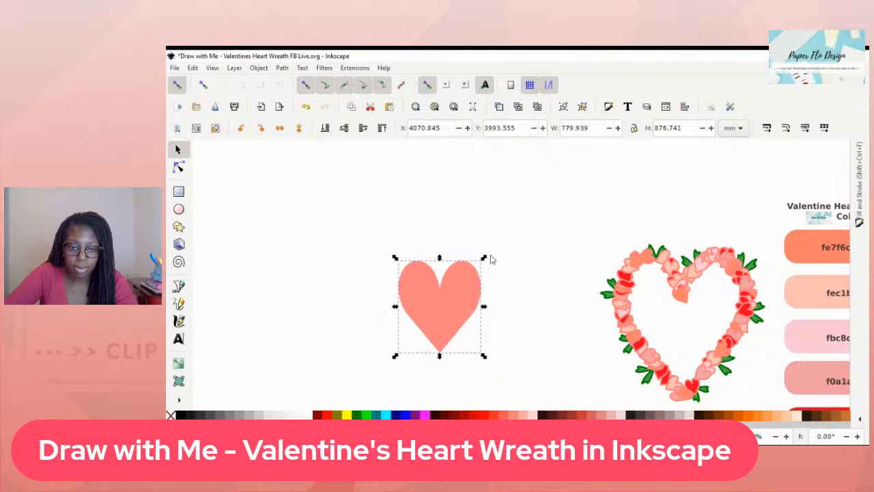
left_click_drag(483, 258, 607, 214)
left_click_drag(524, 214, 615, 182)
left_click_drag(514, 237, 478, 316)
mouse_move(538, 231)
left_mouse_down()
mouse_move(532, 244)
mouse_move(524, 241)
left_mouse_up()
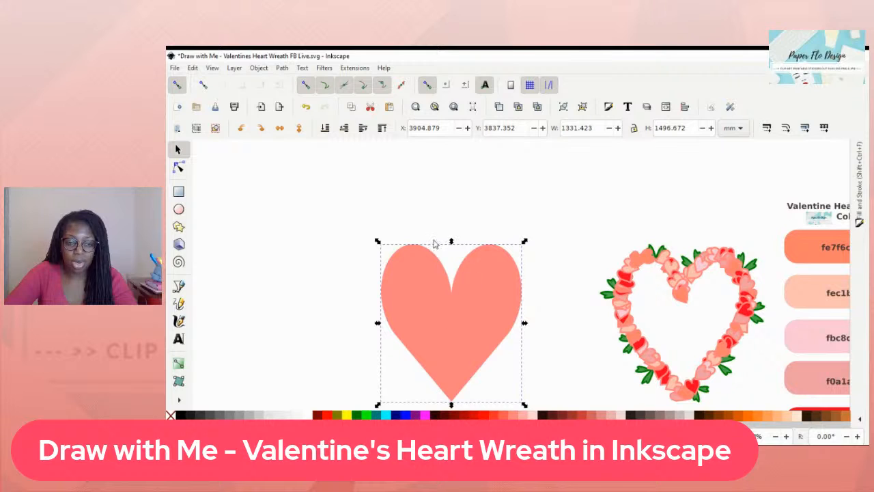
Remove the heart's fill and give it a flat-colour stroke
scroll(526, 287, "down", 2)
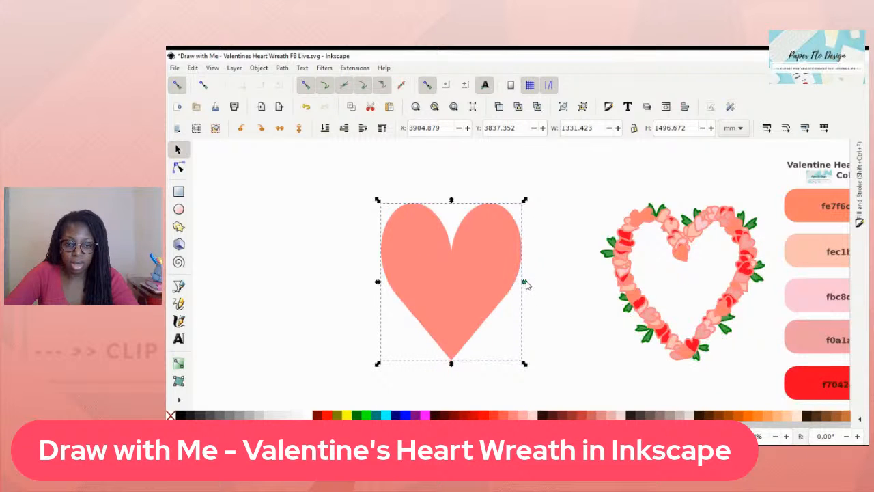
key("Escape")
left_click(498, 271)
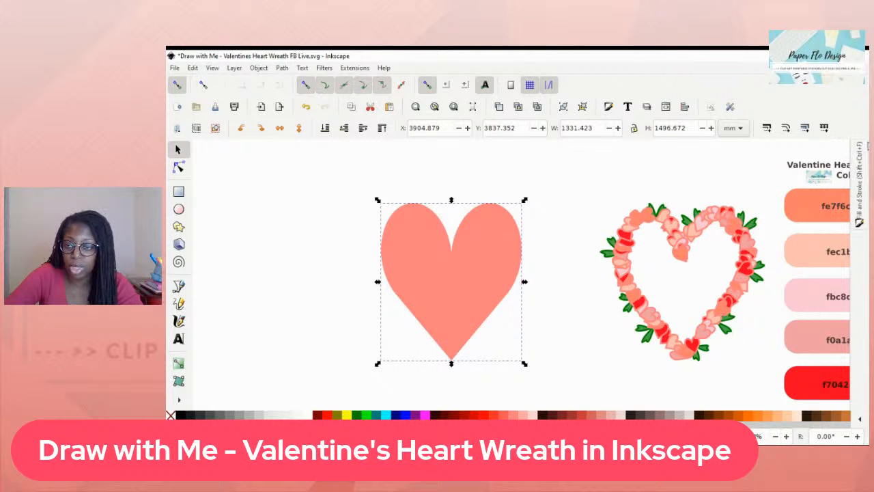
left_click(861, 161)
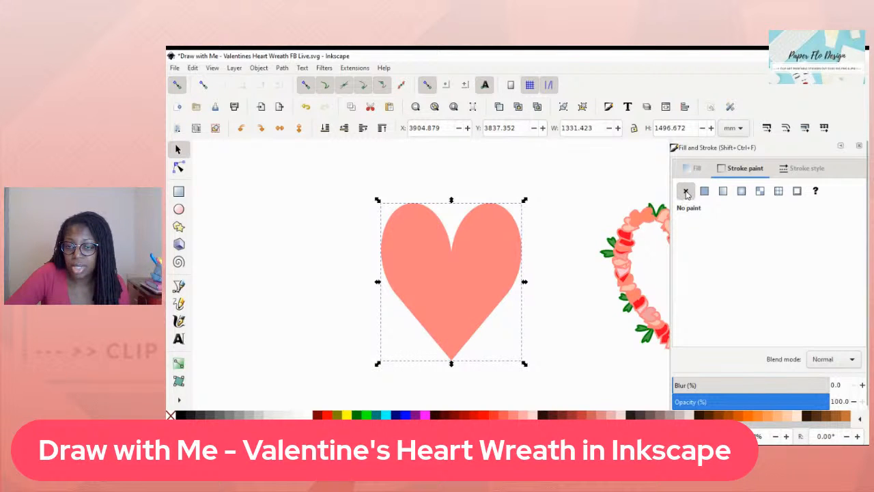
left_click(696, 169)
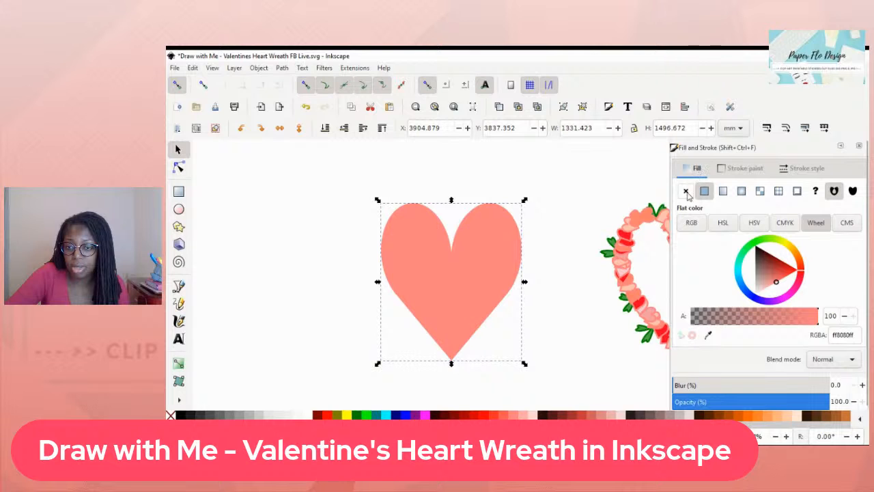
left_click(685, 192)
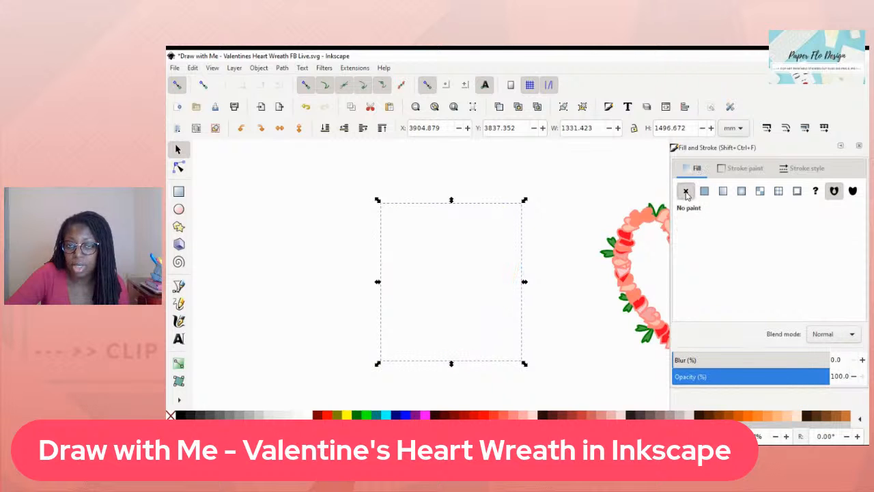
left_click(744, 169)
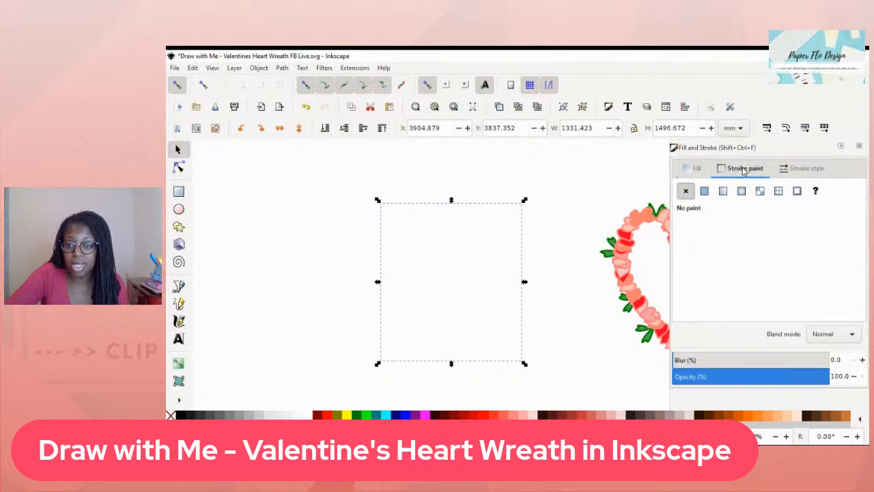
left_click(704, 191)
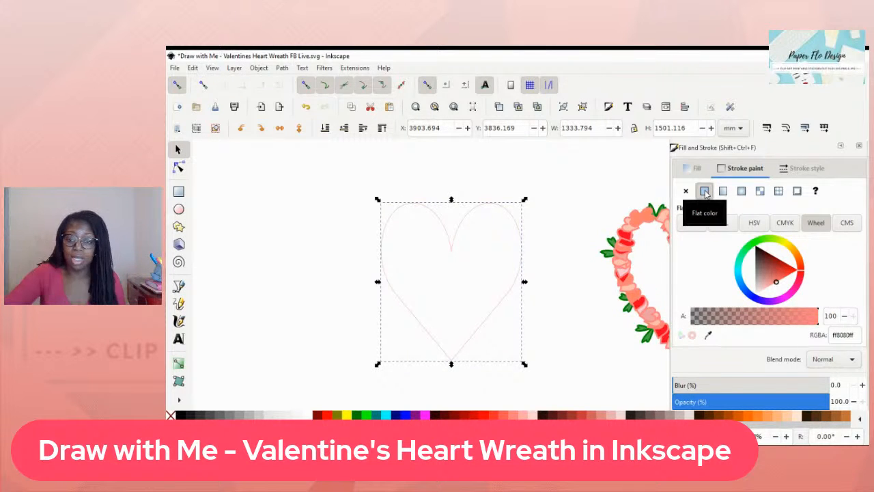
Set the heart outline's stroke width to 8 mm and put away the Fill and Stroke settings
left_click(807, 168)
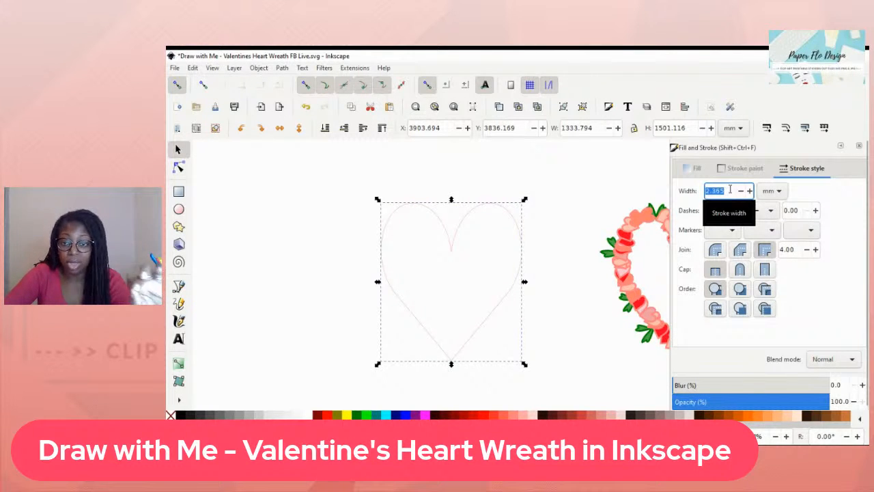
type("8")
key("Return")
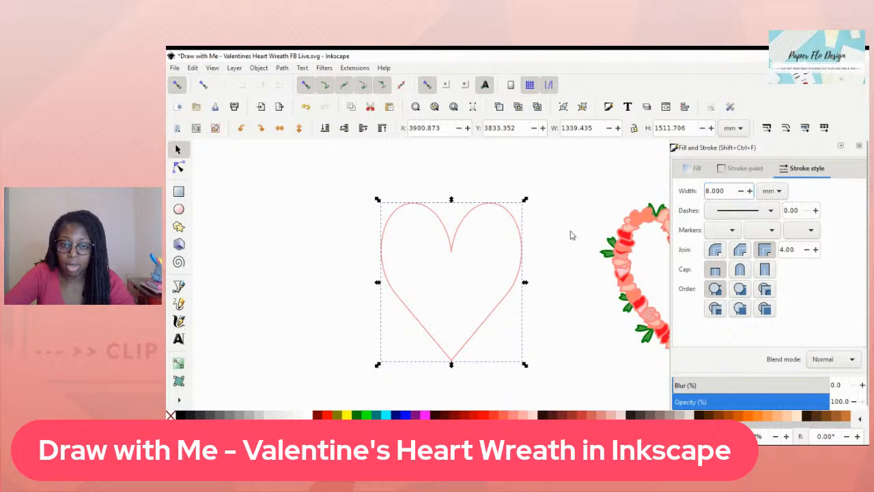
left_click(554, 245)
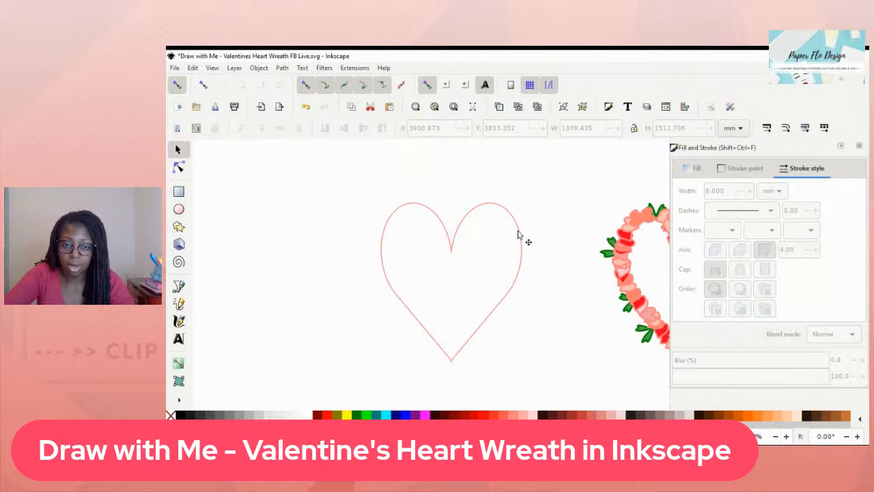
left_click(519, 235)
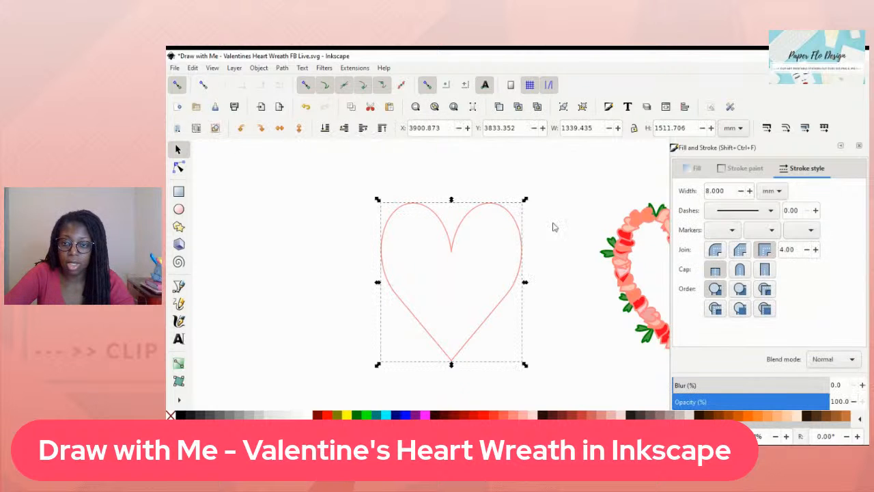
left_click(841, 148)
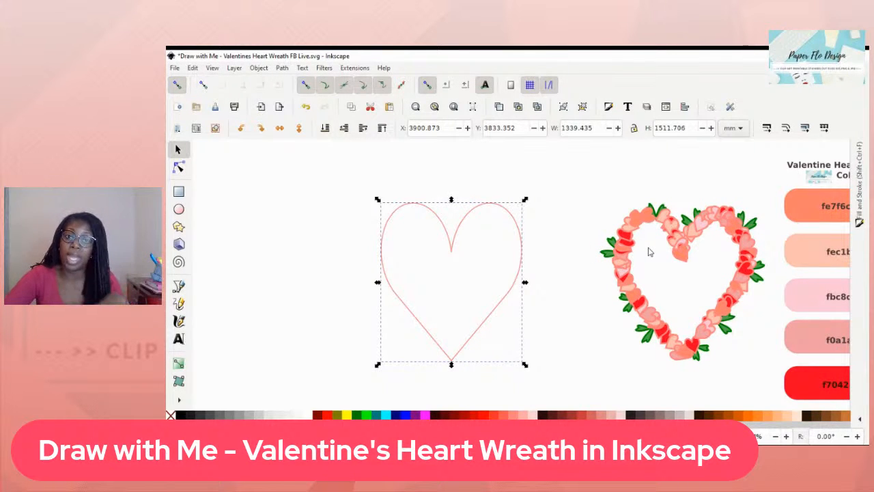
Duplicate the heart outline, offset the copy diagonally below the original, and turn off snapping to nodes, paths and handles
left_click(561, 281)
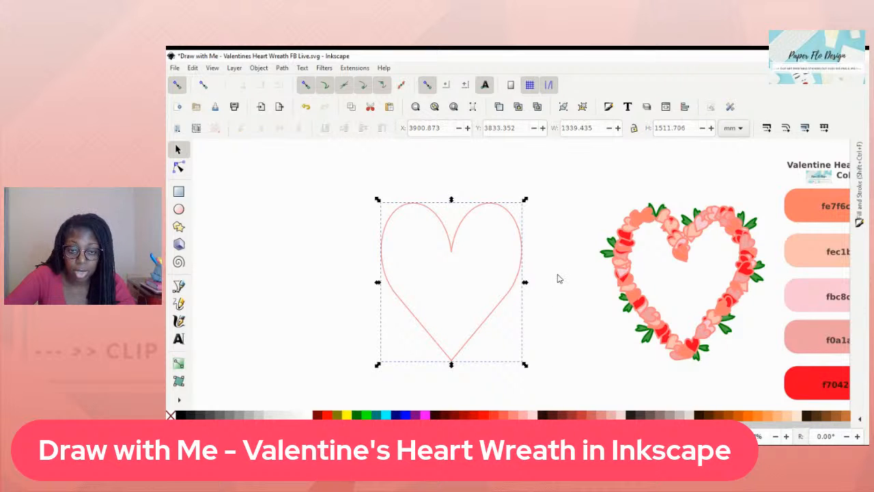
left_click(515, 222)
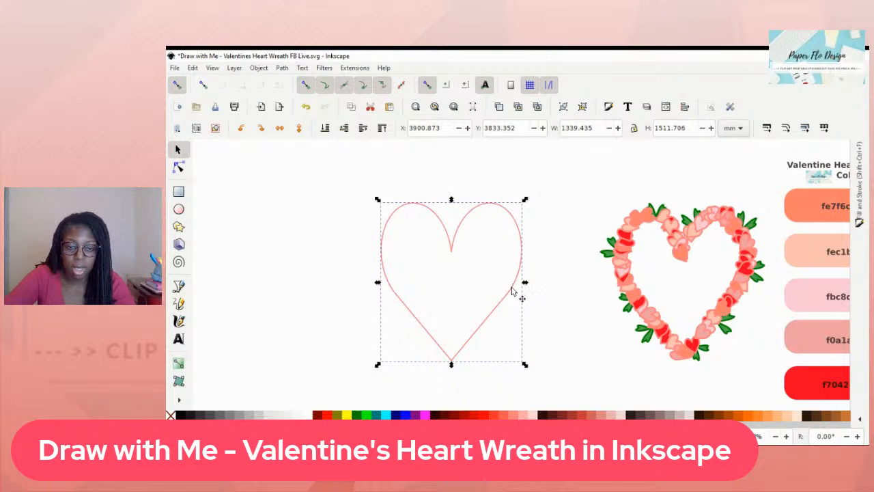
key("ctrl+d")
left_click_drag(512, 290, 618, 369)
scroll(619, 370, "down", 1)
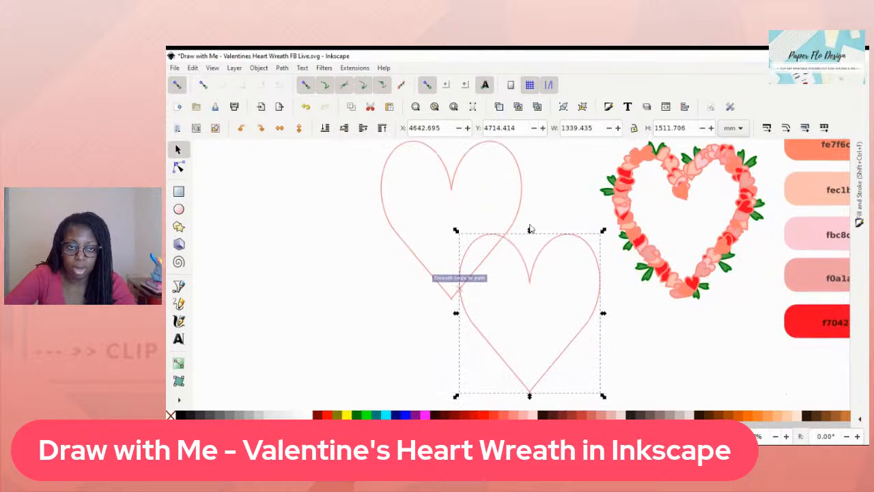
left_click(305, 84)
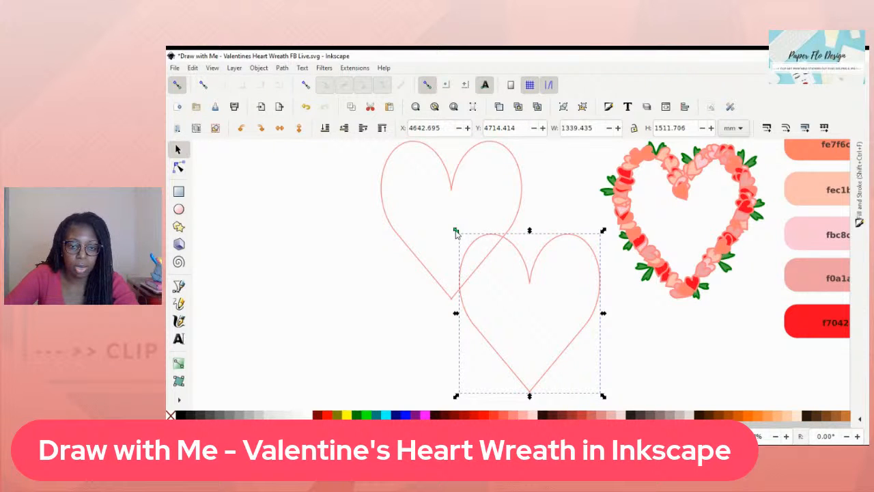
Shrink the duplicated heart outline to about 144 by 169 mm and place it below, between the large outline and the sample wreath
left_click_drag(456, 232, 536, 371)
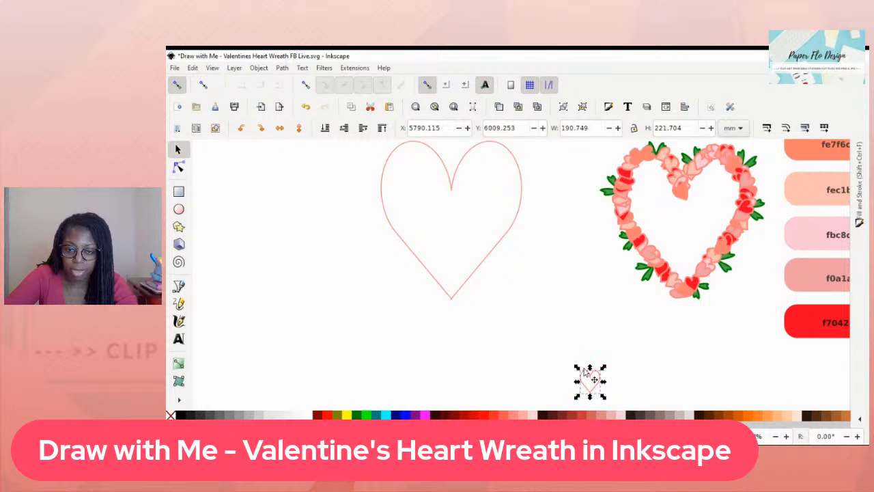
left_click_drag(577, 368, 581, 373)
left_click(630, 385)
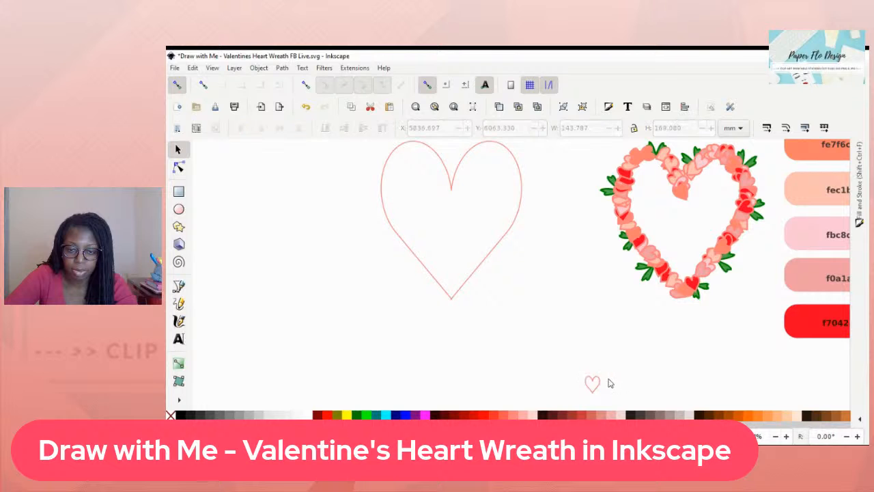
left_click(599, 384)
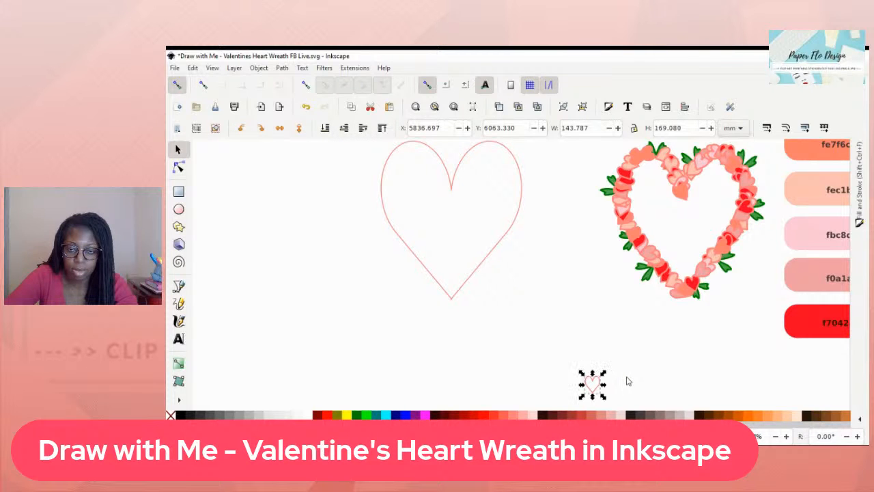
left_click_drag(597, 380, 555, 339)
scroll(721, 312, "up", 1)
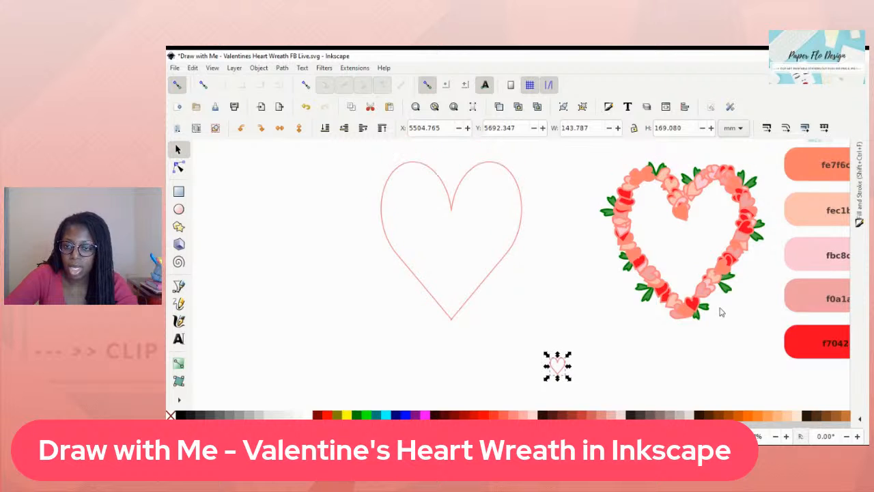
Fill the small heart with the fe7f6ccff swatch colour and place a duplicate beside it
scroll(719, 329, "right", 3)
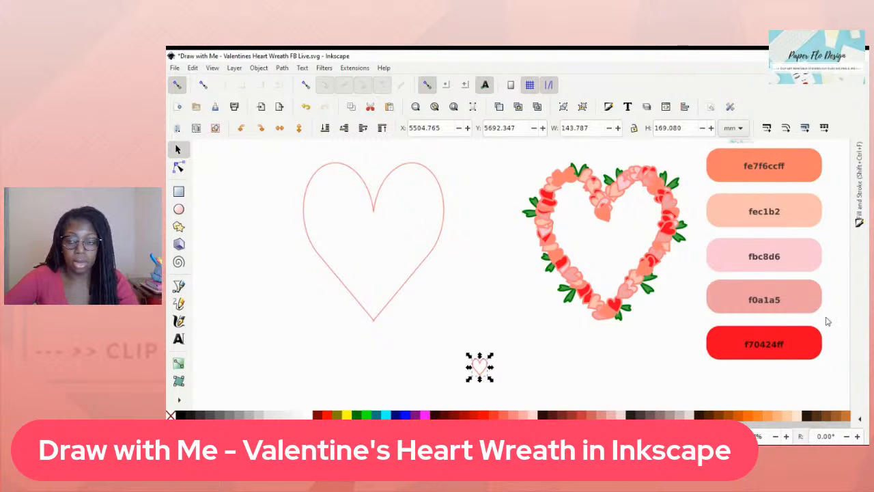
key("d")
left_click(803, 172)
key("s")
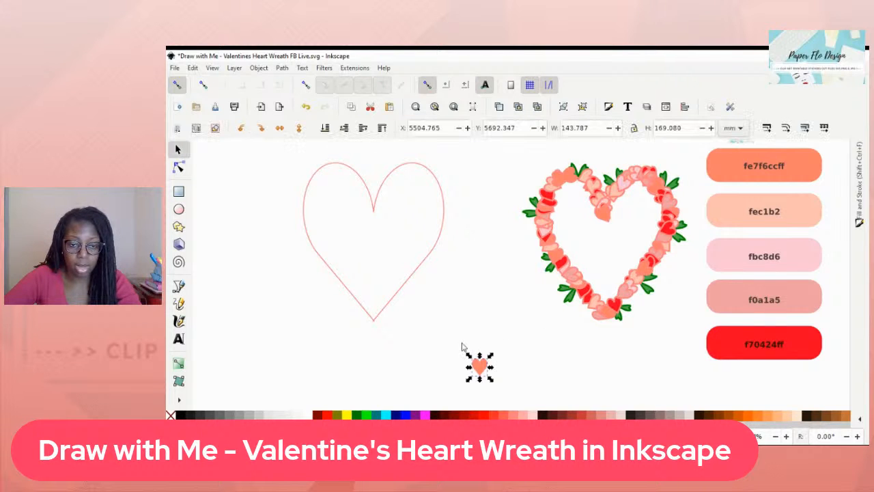
key("ctrl+d")
left_click_drag(482, 370, 506, 370)
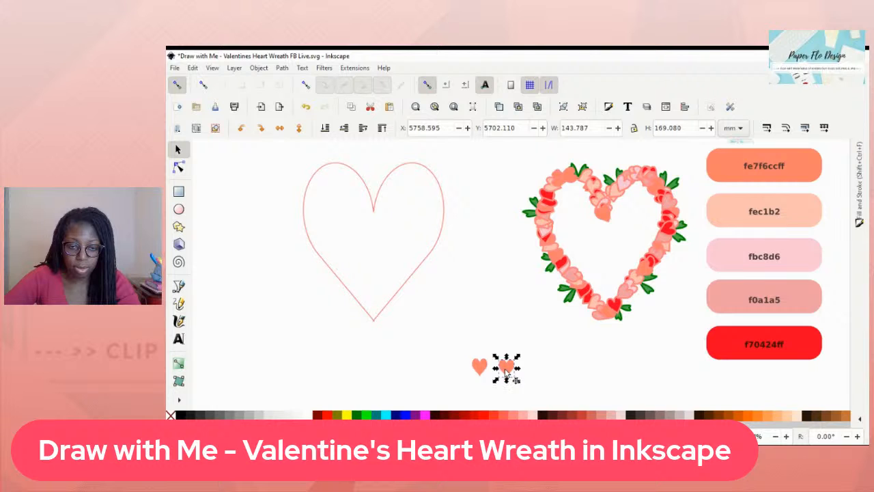
key("d")
left_click(795, 210)
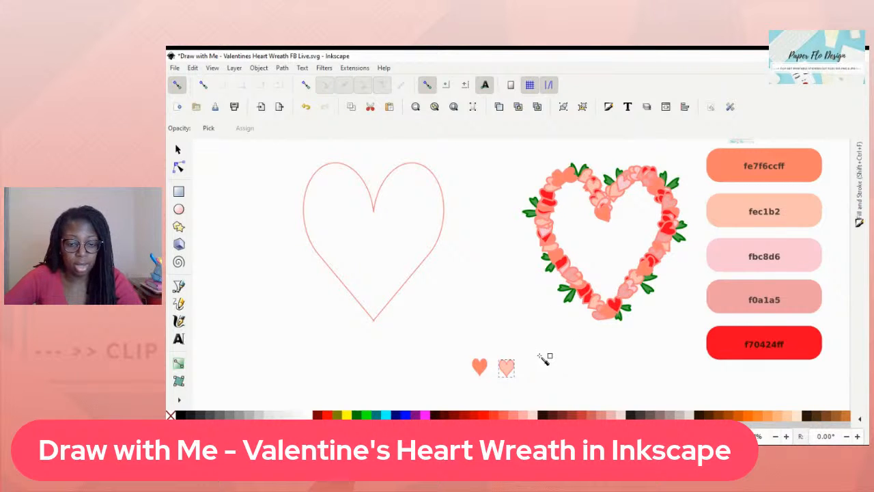
left_click(510, 367)
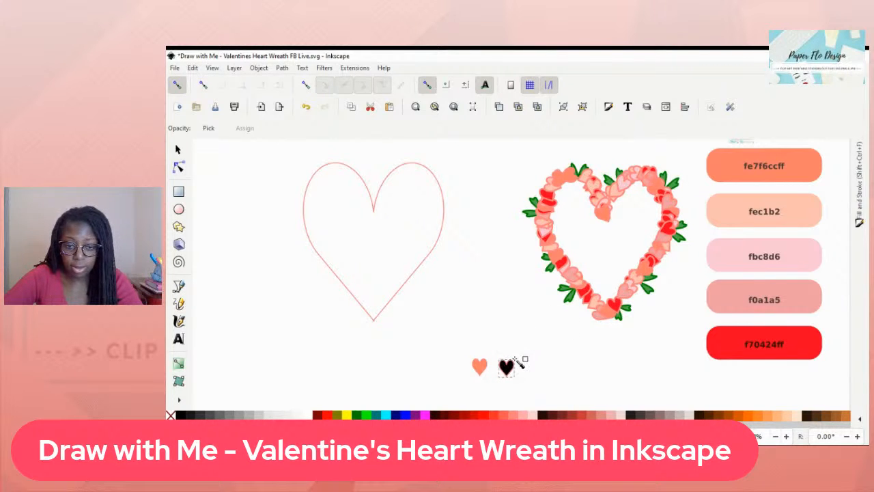
key("ctrl+z")
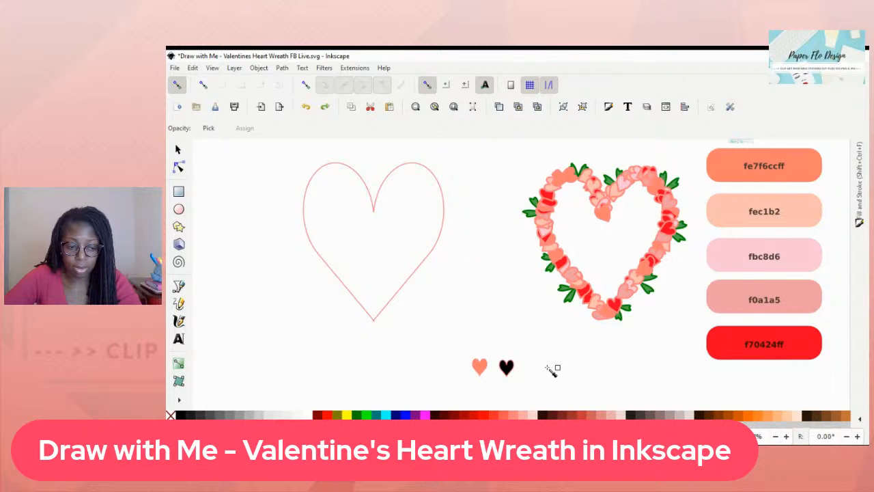
key("ctrl+z")
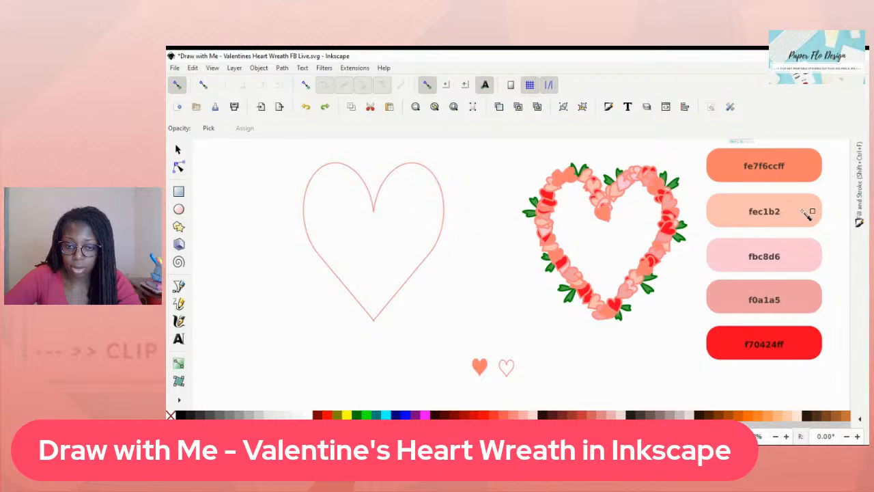
Fill the second small heart with the fec1b2 swatch colour
key("s")
left_click(517, 366)
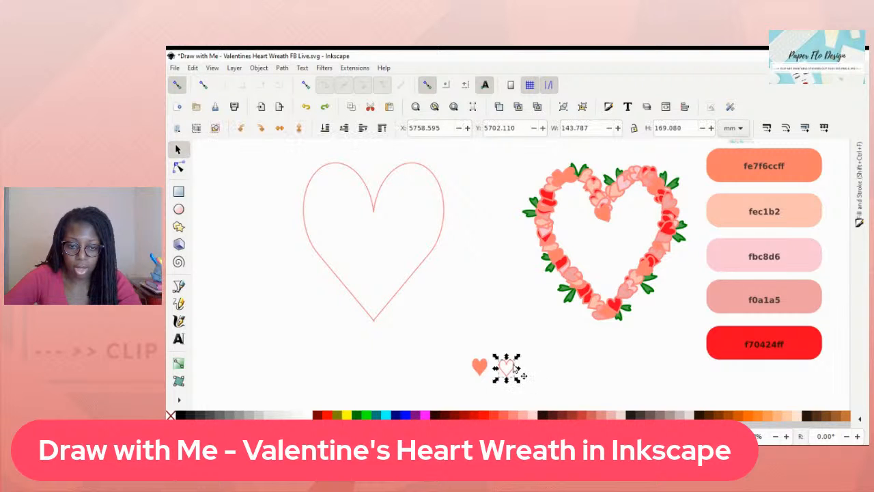
key("d")
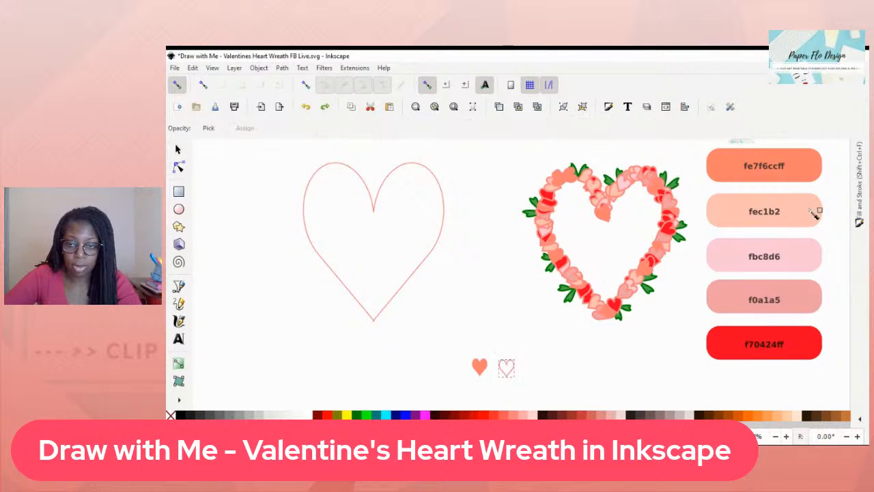
left_click(800, 213)
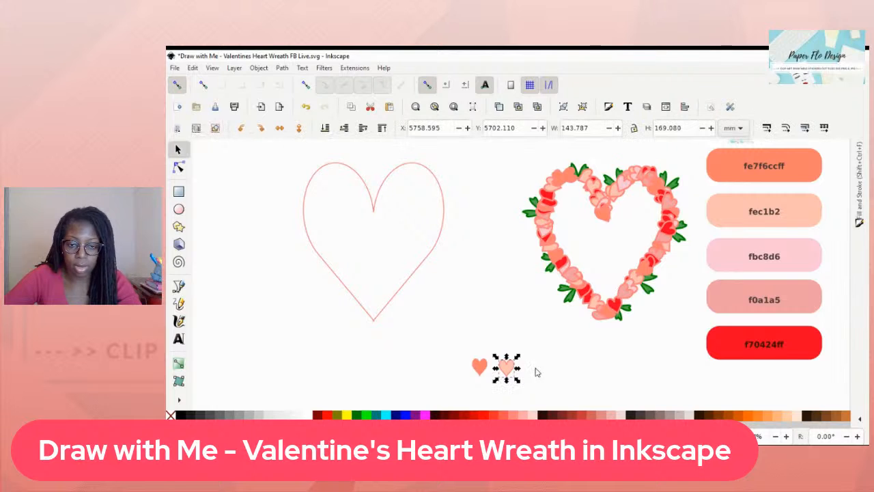
Duplicate the peach heart, place the copy next in the row, and fill it with the fbc8d6 swatch colour
key("ctrl+d")
left_click_drag(509, 372, 536, 370)
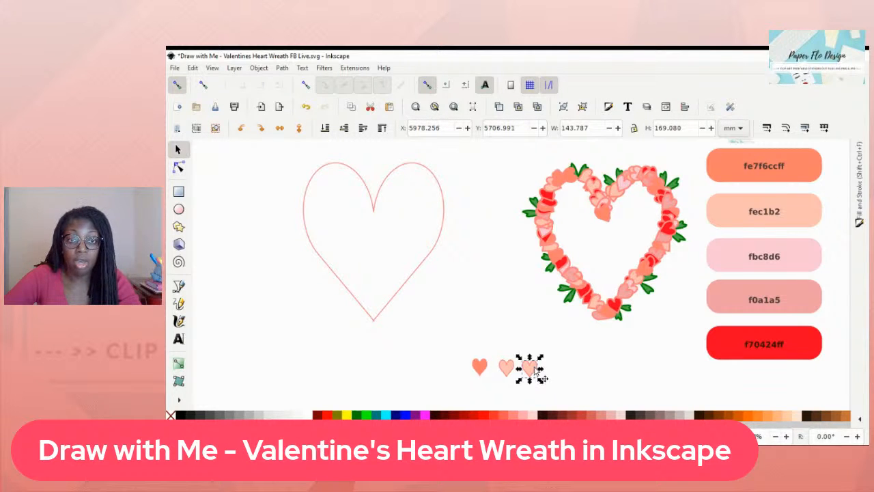
key("d")
left_click(812, 256)
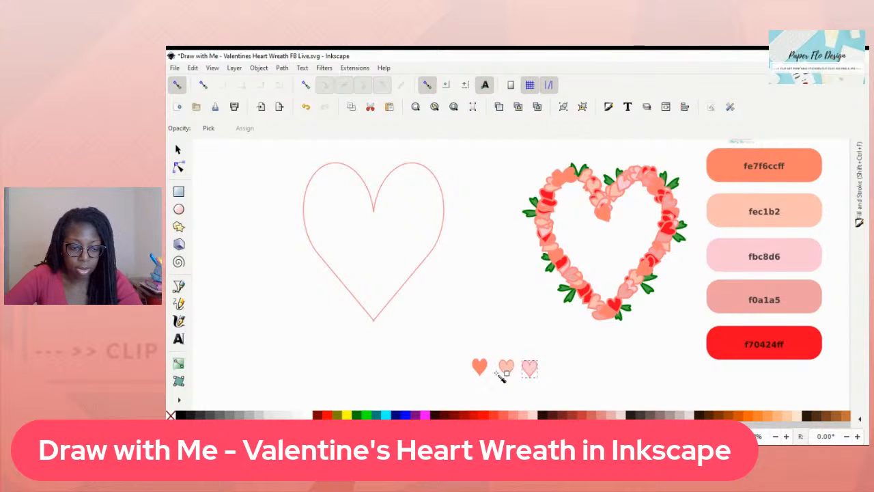
key("s")
Duplicate the light pink heart, place the copy next in the row, and fill it with the f0a1a5 swatch colour
key("ctrl+d")
mouse_move(541, 368)
left_mouse_down()
mouse_move(576, 371)
mouse_move(558, 371)
left_mouse_up()
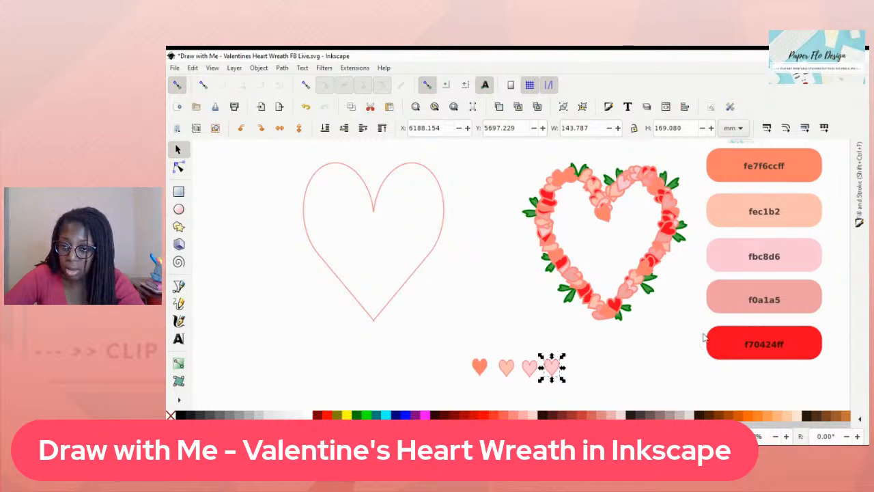
key("d")
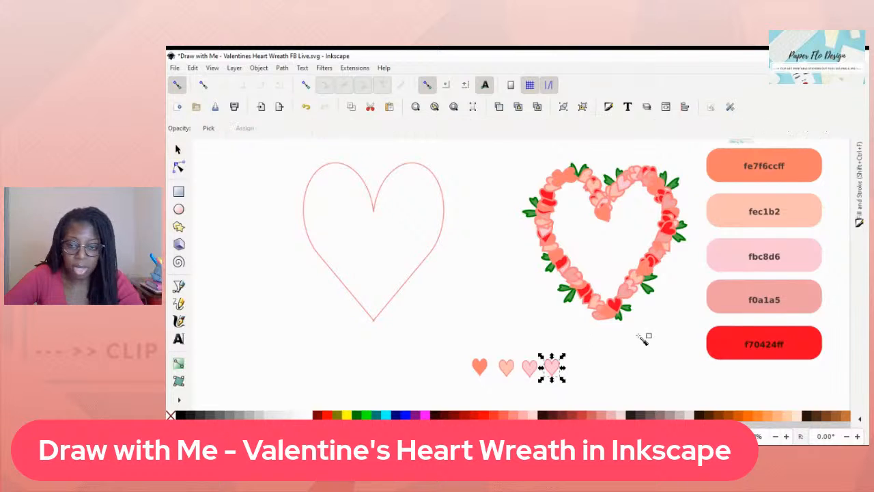
left_click(807, 295)
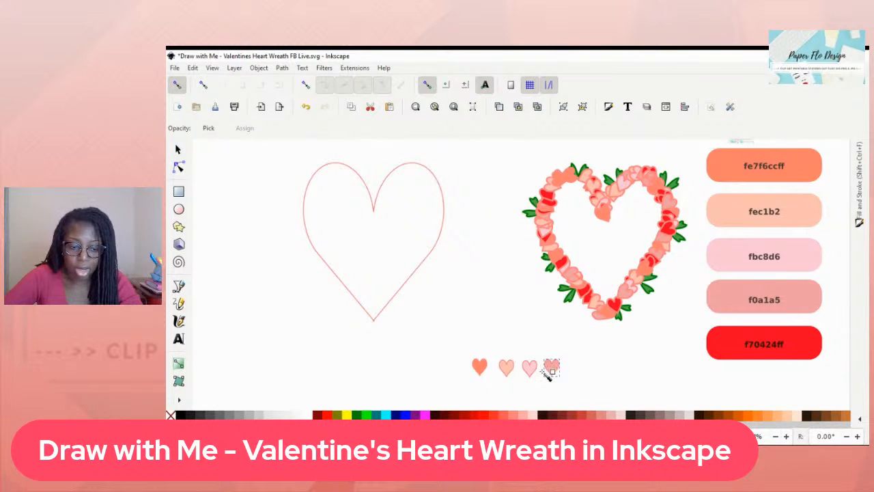
key("s")
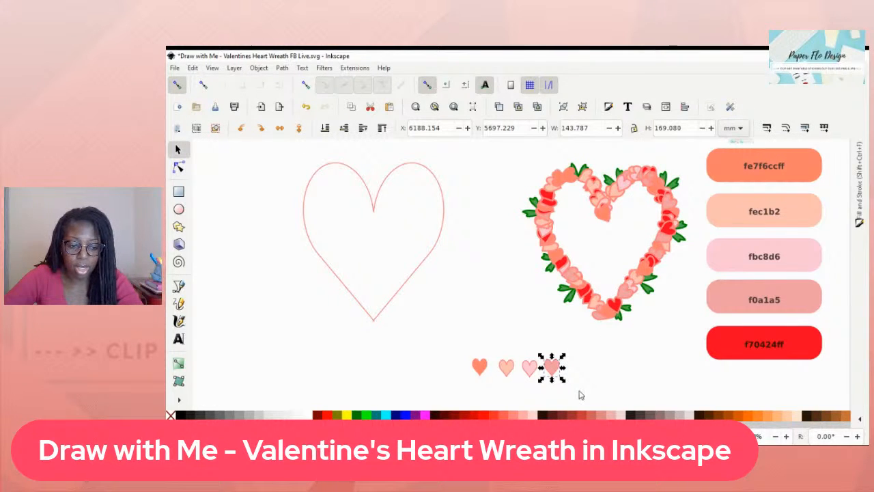
Add a fifth heart to the end of the row as a duplicate and fill it with the f70424ff swatch colour
left_click_drag(594, 372, 580, 373)
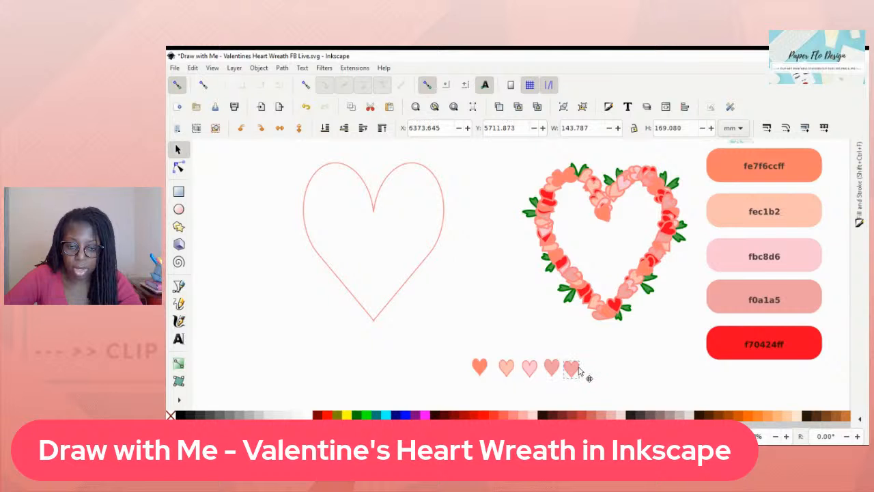
key("d")
left_click(800, 342)
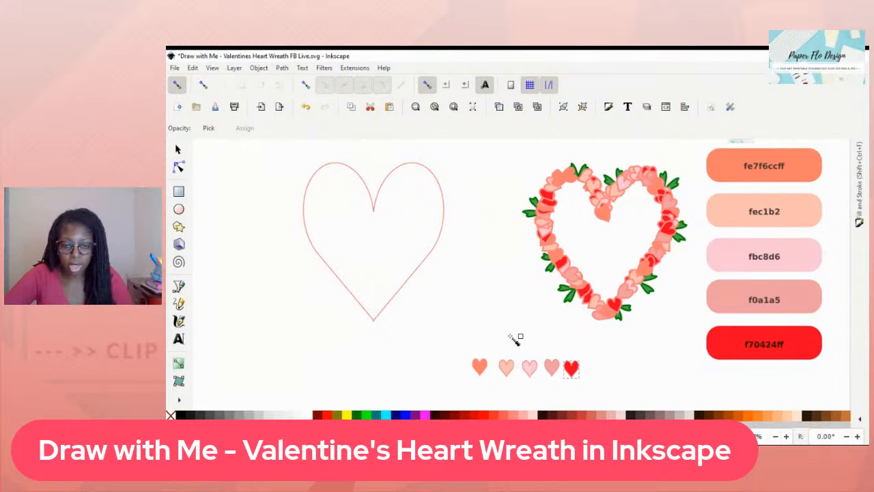
key("s")
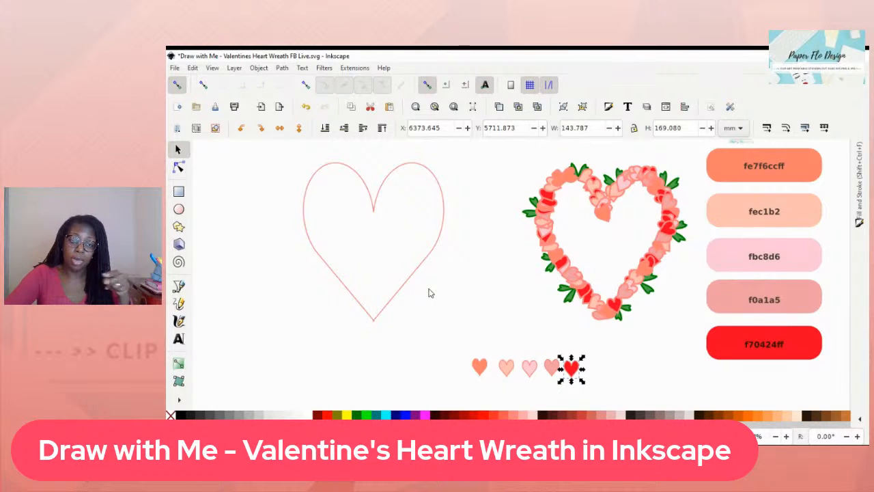
Try stamping a copy of the red heart onto the large heart outline, and undo it
left_click_drag(570, 370, 434, 252)
key("space")
key("ctrl+z")
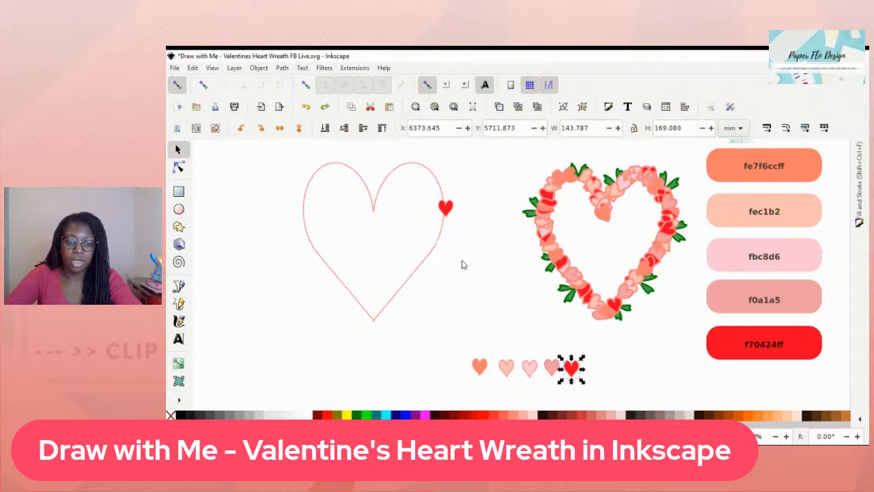
key("ctrl+z")
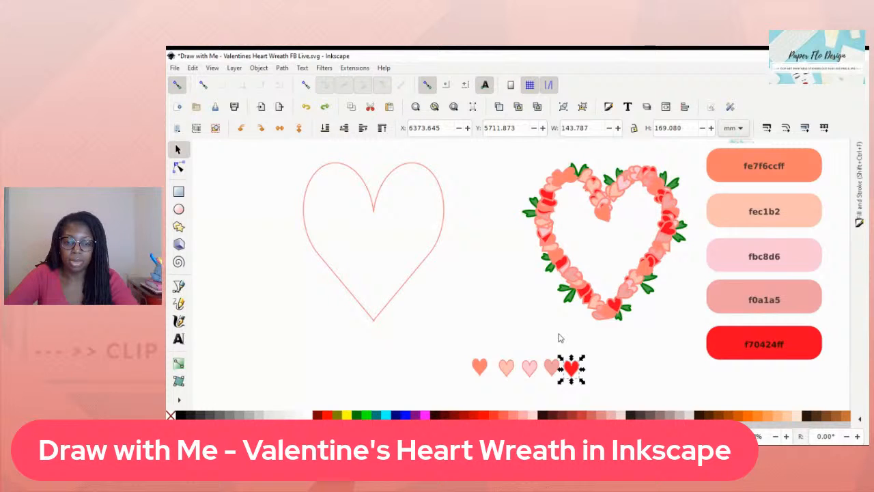
Select all five small hearts and spray them along the large outline from its lower tip up the right side
left_click(604, 365)
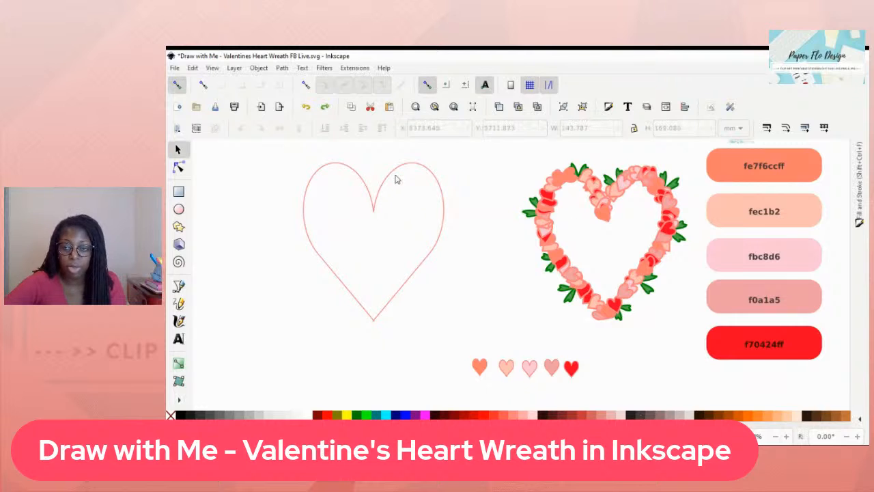
left_click_drag(604, 377, 447, 344)
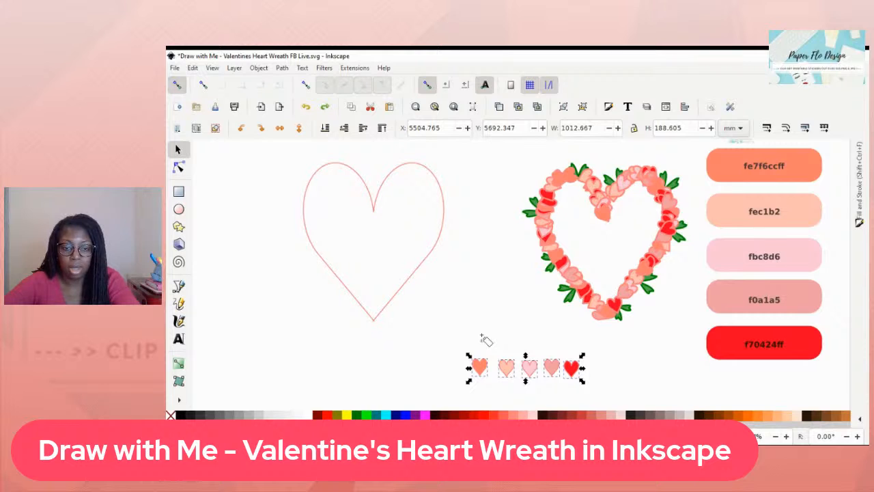
key("a")
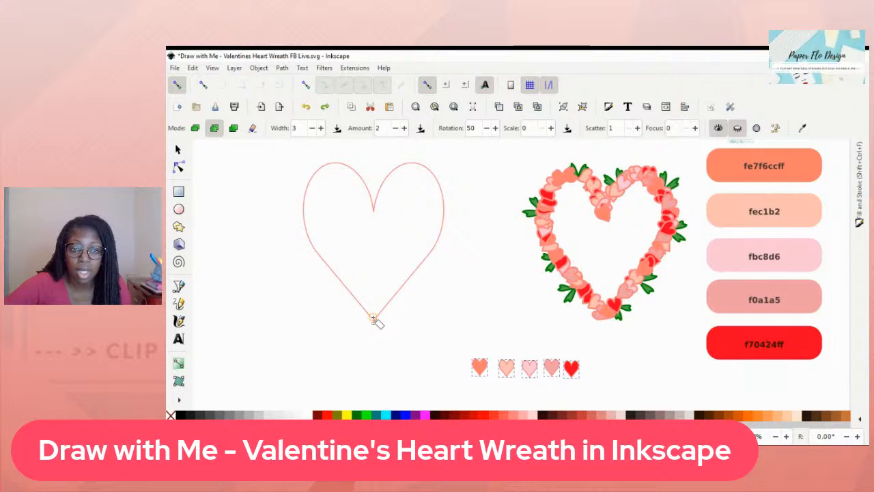
mouse_move(372, 320)
left_mouse_down()
mouse_move(432, 265)
mouse_move(424, 272)
mouse_move(448, 225)
mouse_move(445, 198)
mouse_move(445, 207)
left_mouse_up()
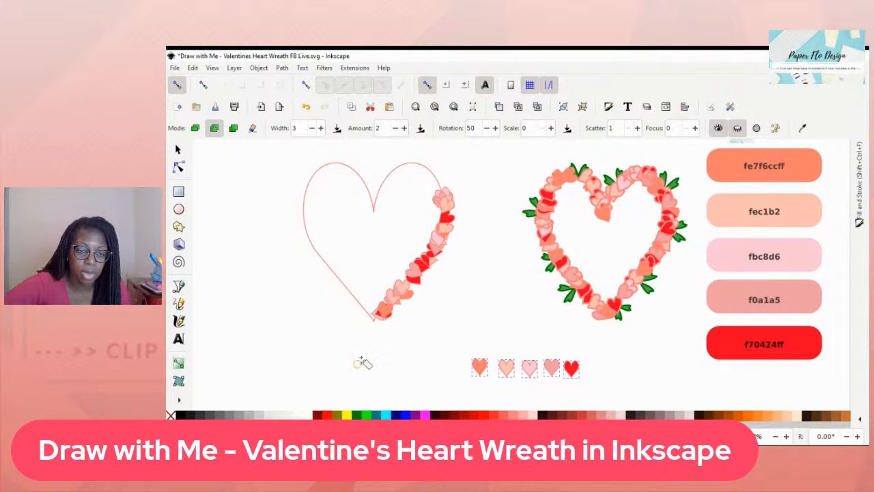
Spray hearts from the lower tip up the outline's left side, undoing the last strokes once and respraying that stretch
mouse_move(382, 310)
left_mouse_down()
mouse_move(372, 316)
mouse_move(367, 295)
mouse_move(359, 300)
mouse_move(367, 312)
mouse_move(340, 274)
left_mouse_up()
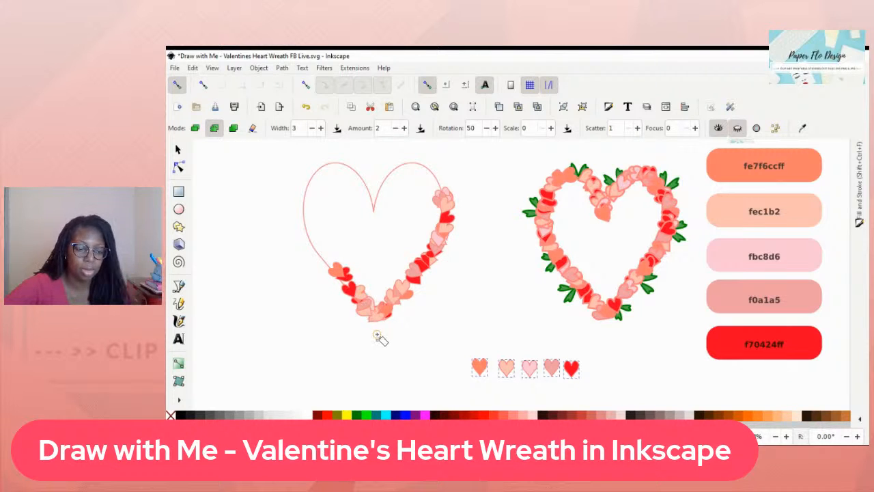
key("ctrl+z")
key("ctrl+z")
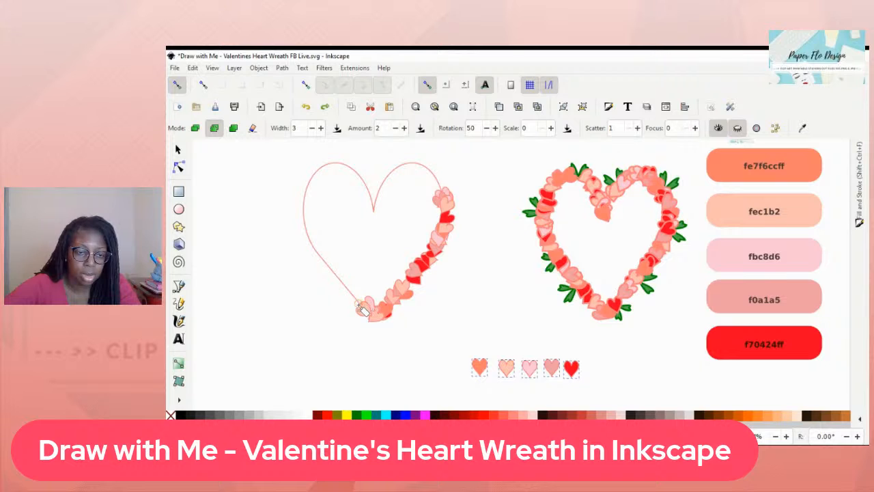
mouse_move(361, 305)
left_mouse_down()
mouse_move(333, 273)
mouse_move(355, 299)
mouse_move(339, 279)
mouse_move(346, 285)
left_mouse_up()
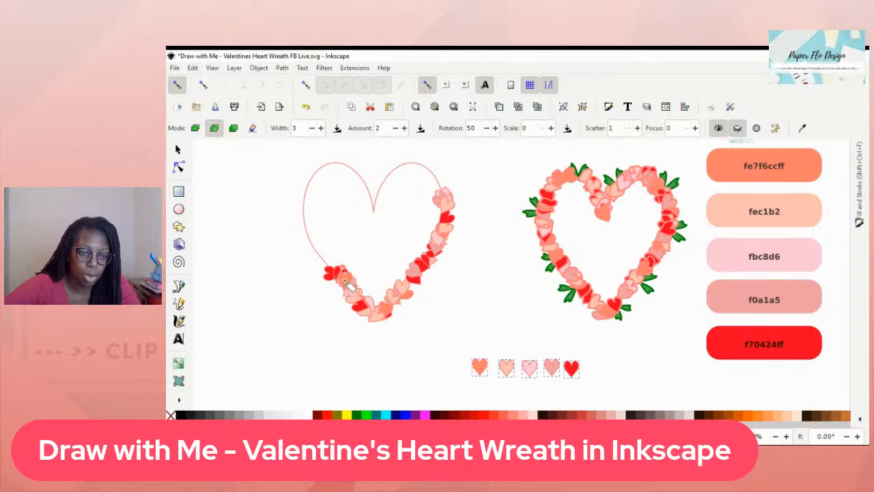
left_click_drag(328, 266, 310, 229)
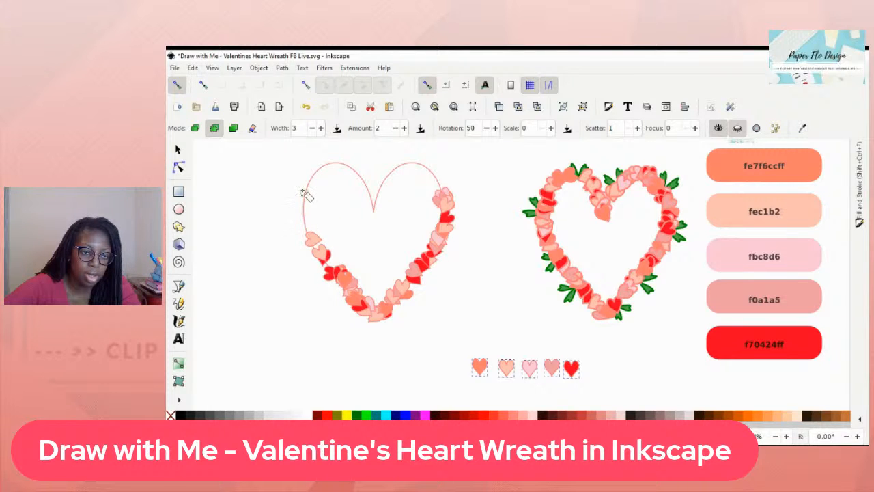
Spray hearts over the outline's upper left lobe, centre dip and upper right lobe to complete the wreath ring, and clear the selection
mouse_move(306, 196)
left_mouse_down()
mouse_move(304, 232)
mouse_move(307, 215)
mouse_move(335, 276)
mouse_move(312, 250)
mouse_move(307, 212)
mouse_move(323, 171)
mouse_move(308, 183)
mouse_move(336, 164)
mouse_move(348, 170)
mouse_move(335, 164)
mouse_move(357, 176)
left_mouse_up()
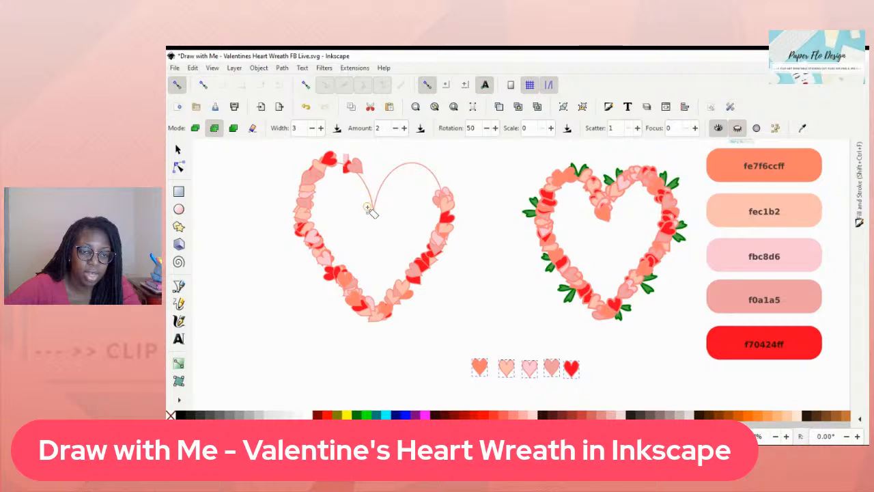
left_click(379, 188)
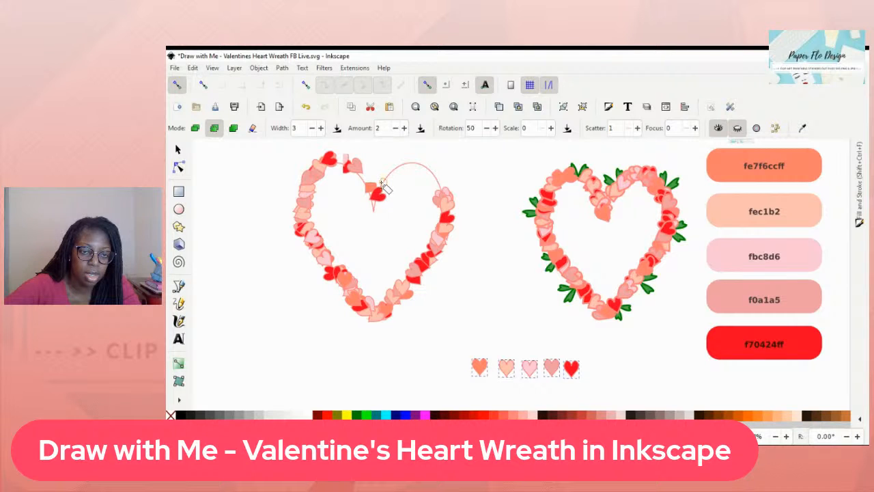
mouse_move(380, 189)
left_mouse_down()
mouse_move(388, 169)
mouse_move(414, 168)
mouse_move(404, 163)
mouse_move(434, 172)
mouse_move(413, 160)
mouse_move(446, 192)
mouse_move(433, 179)
mouse_move(365, 185)
mouse_move(379, 198)
mouse_move(373, 211)
mouse_move(359, 170)
mouse_move(330, 158)
mouse_move(387, 185)
left_mouse_up()
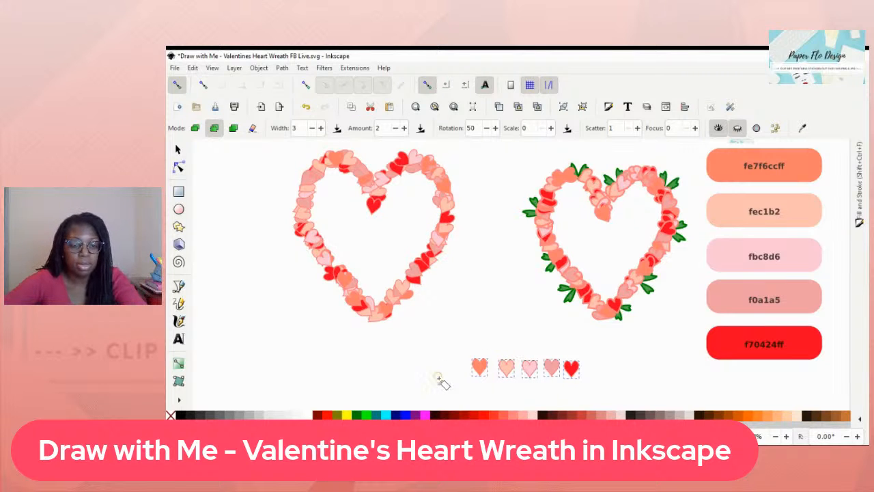
key("s")
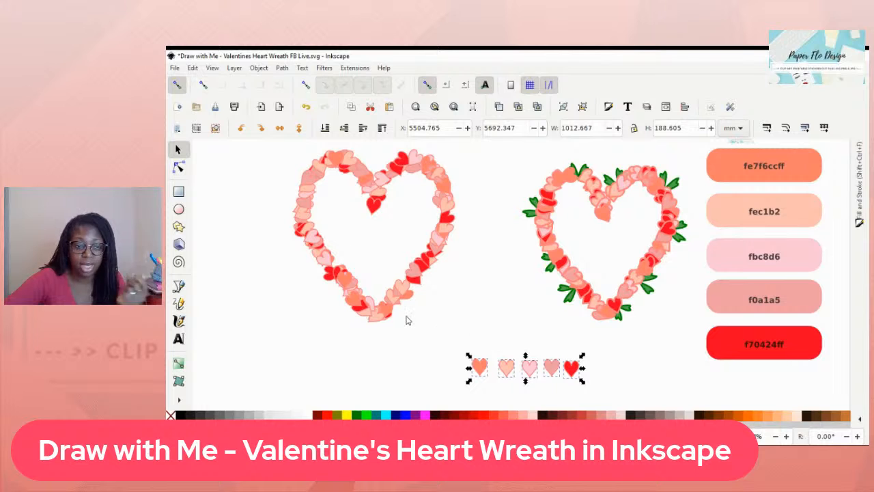
left_click(548, 333)
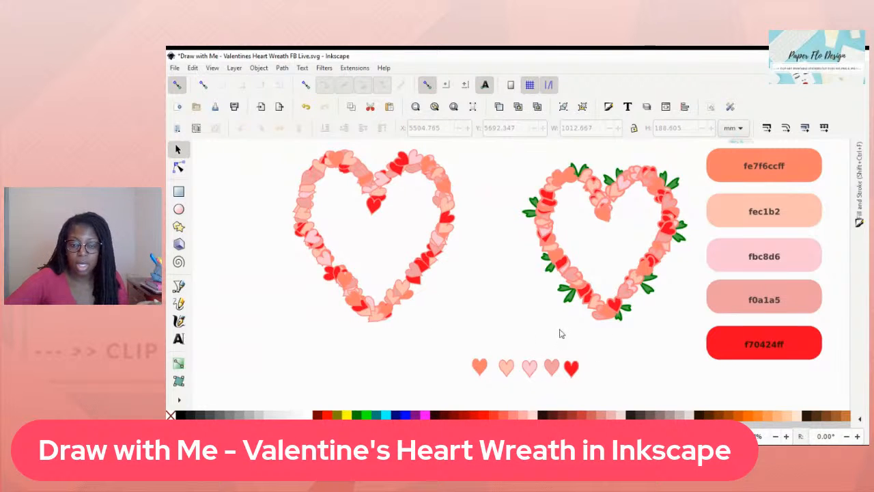
Duplicate the fe7f6ccff-coloured heart at the start of the row and place the copy just above the row
left_click(482, 369)
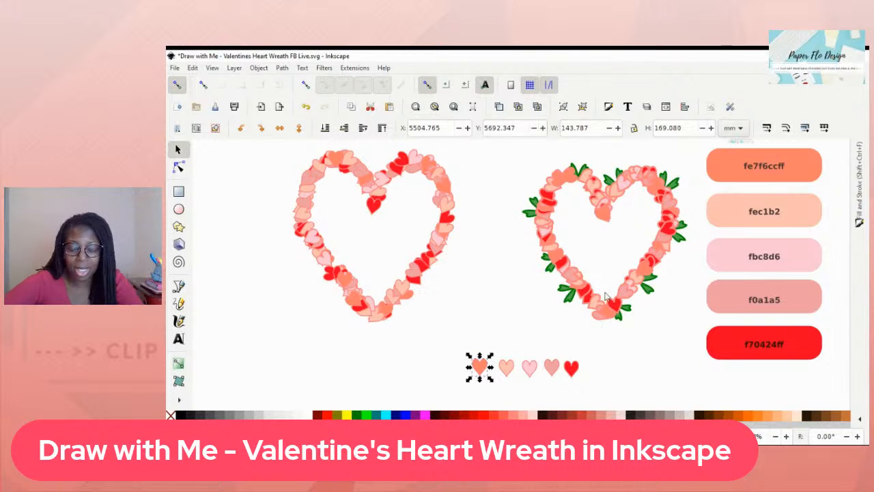
scroll(464, 415, "down", 3)
scroll(525, 412, "down", 2)
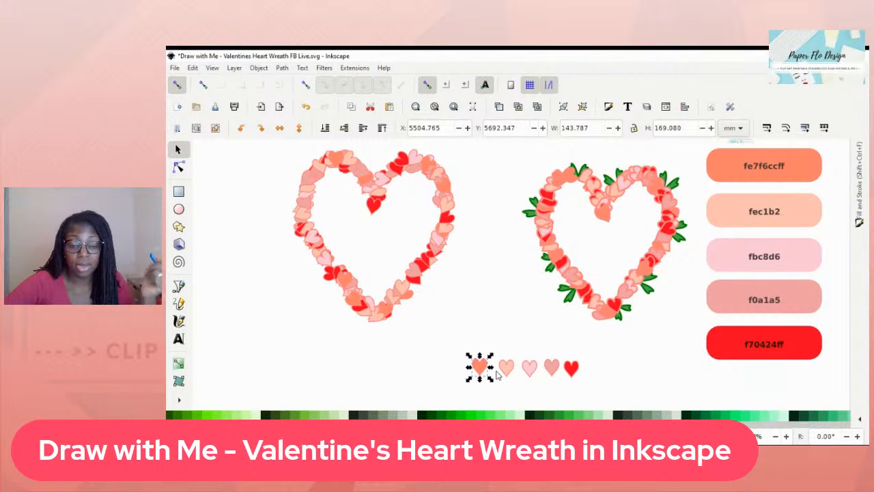
key("ctrl+d")
left_click_drag(478, 380, 475, 338)
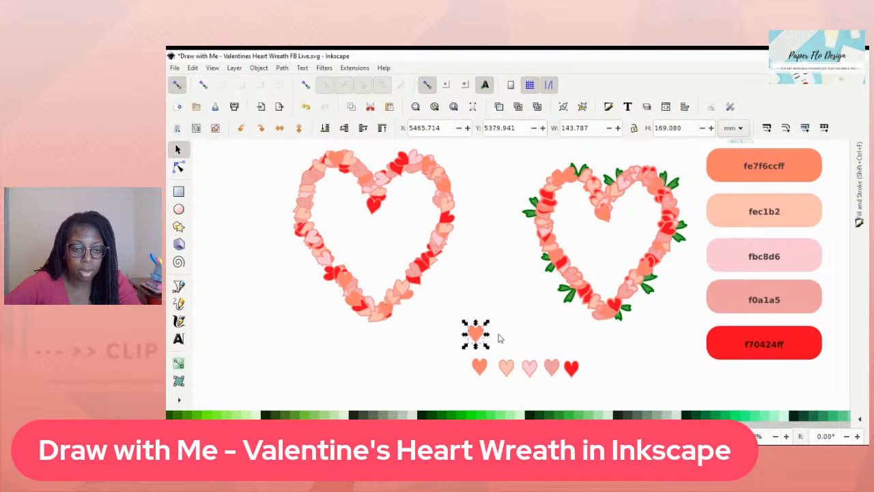
Give the duplicated heart a dark green outline and a lighter green fill, both sampled from a leaf of the finished wreath
scroll(486, 337, "up", 3)
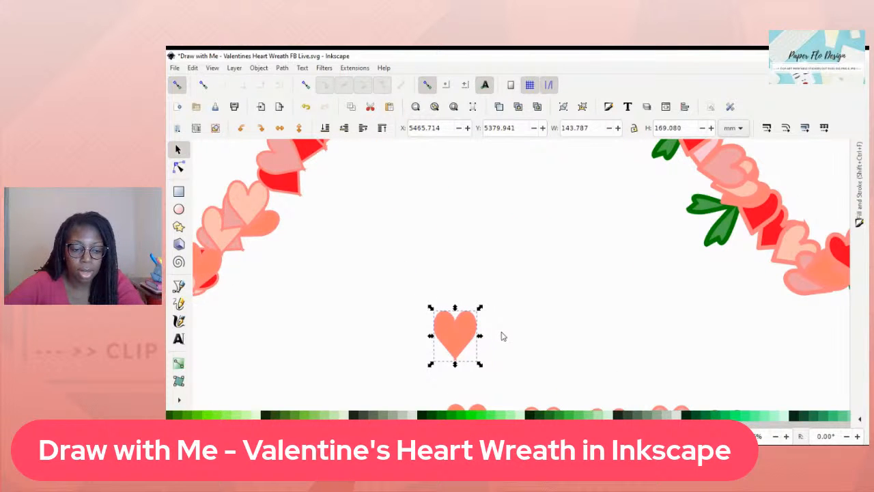
key("d")
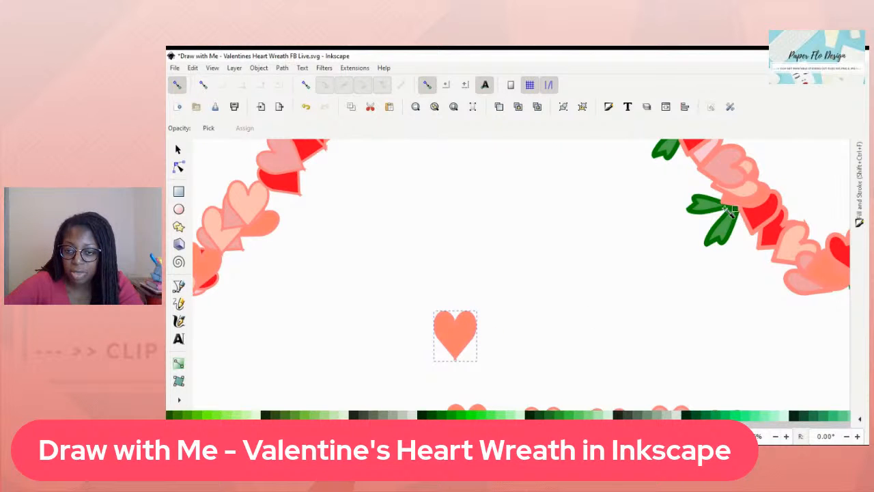
left_click(729, 211, "shift")
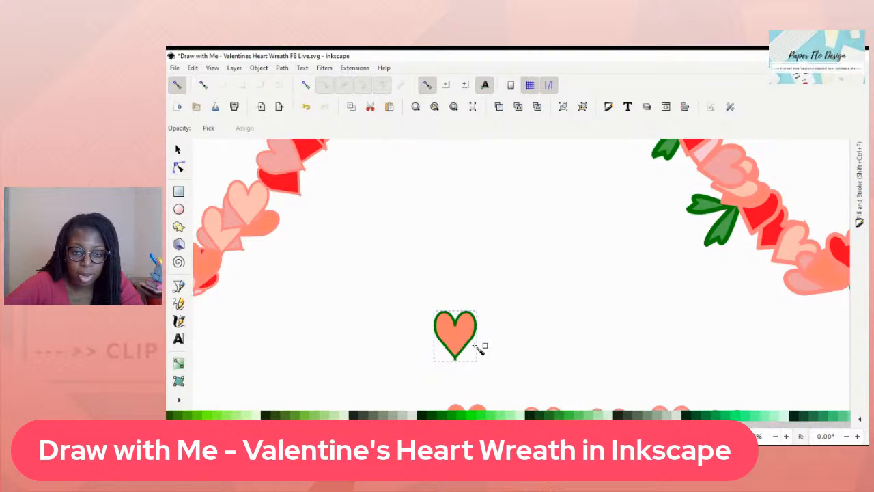
key("s")
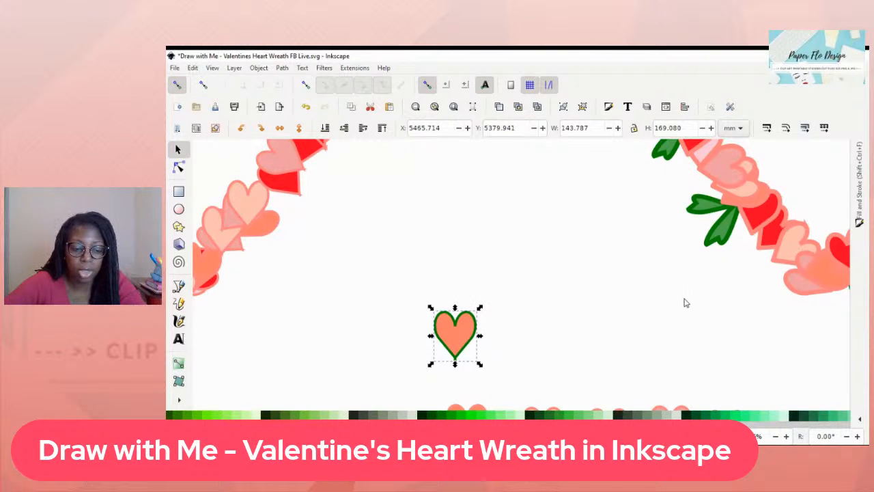
key("d")
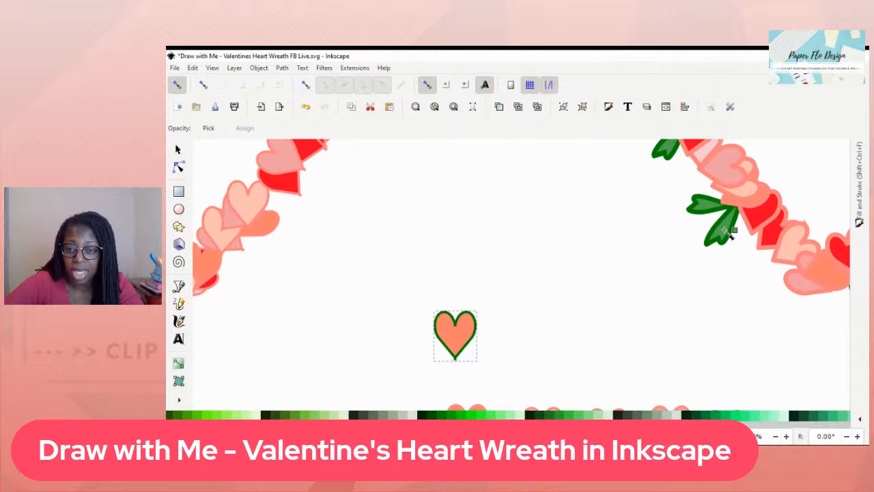
left_click(727, 232)
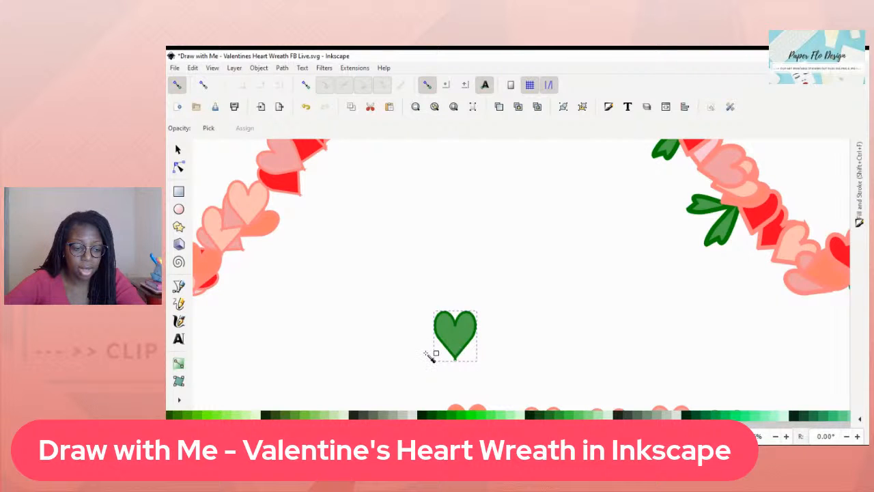
Squeeze the green heart horizontally into a slim leaf about 36 mm wide
key("s")
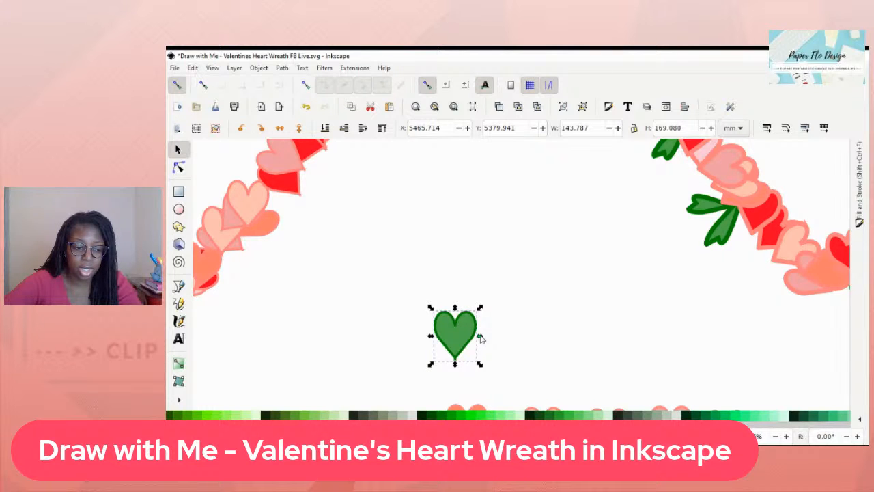
left_click_drag(480, 337, 448, 336)
left_click(459, 341)
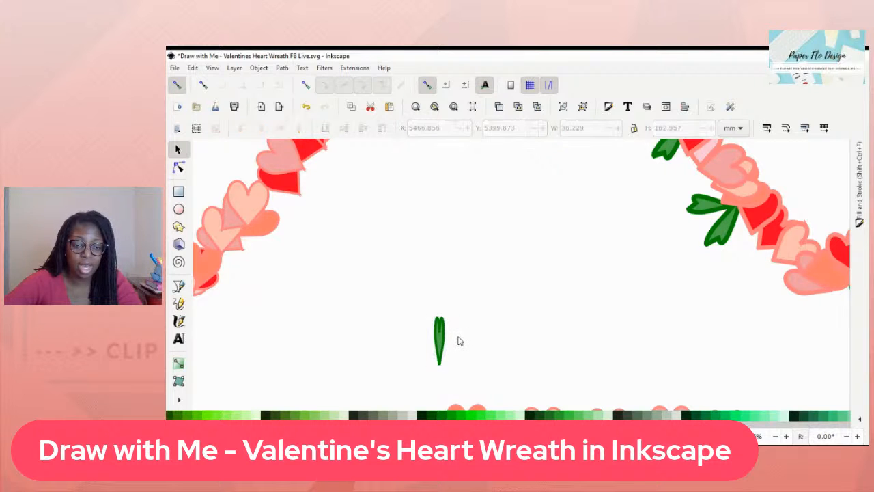
Edit the slim leaf's upper nodes to spread its two tips slightly apart, making it about 42 mm wide
scroll(450, 332, "up", 3)
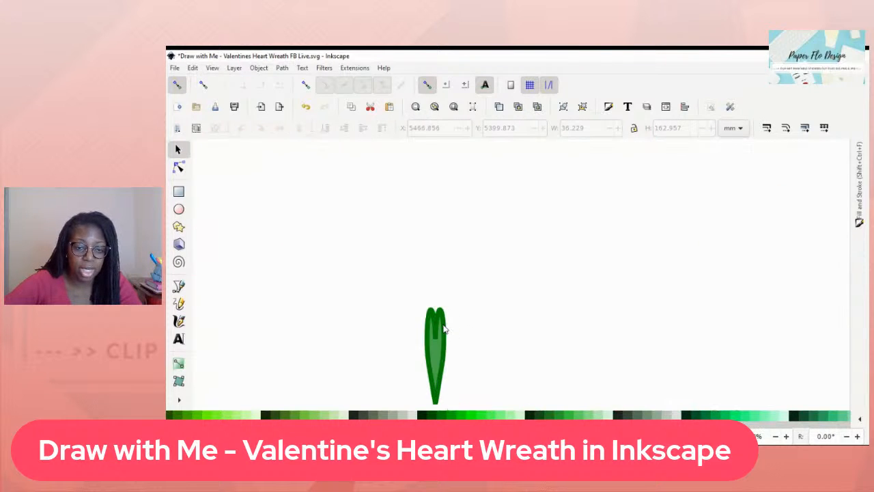
double_click(440, 306)
mouse_move(438, 295)
left_mouse_down()
mouse_move(440, 310)
mouse_move(404, 306)
mouse_move(454, 308)
mouse_move(446, 300)
left_mouse_up()
left_click(436, 307)
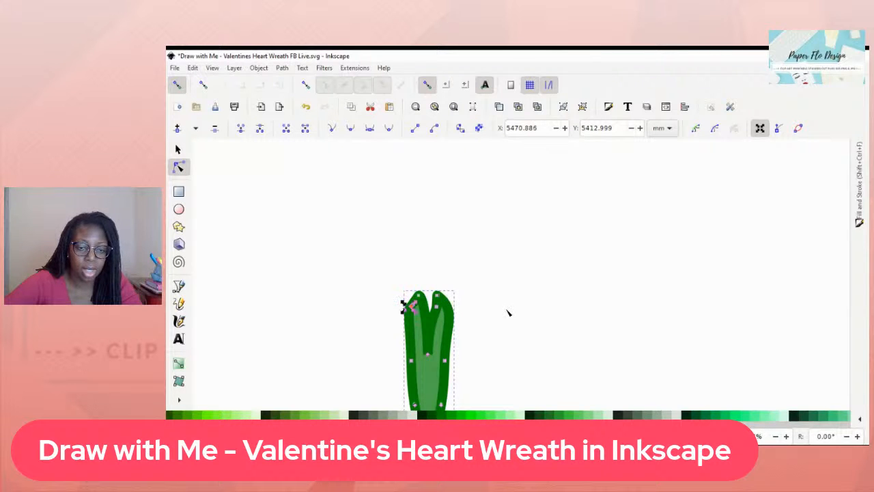
scroll(503, 313, "down", 4)
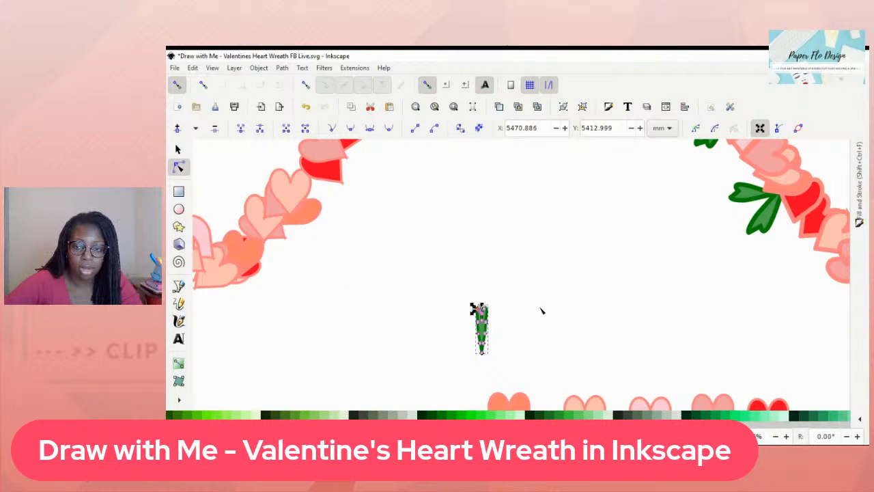
left_click(178, 149)
left_click(522, 314)
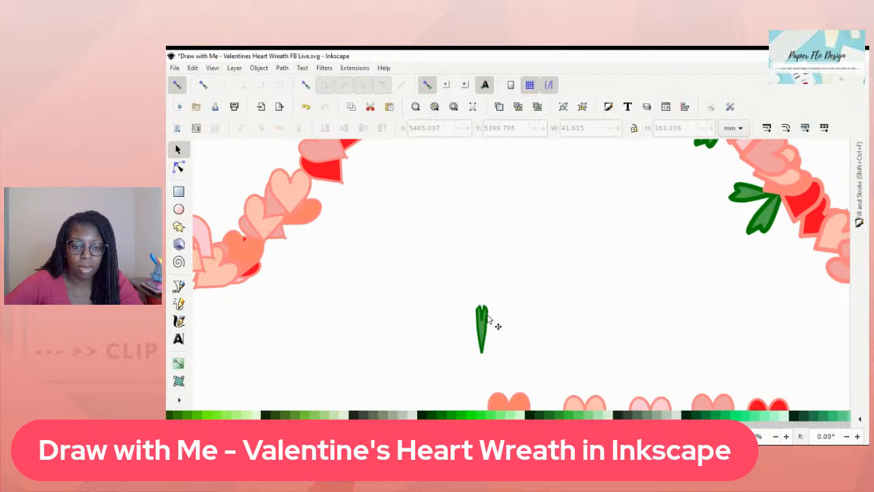
Shorten the green leaf from its pointed end to a height of about 137 mm
scroll(496, 328, "up", 2)
left_click(495, 370)
left_click(491, 372)
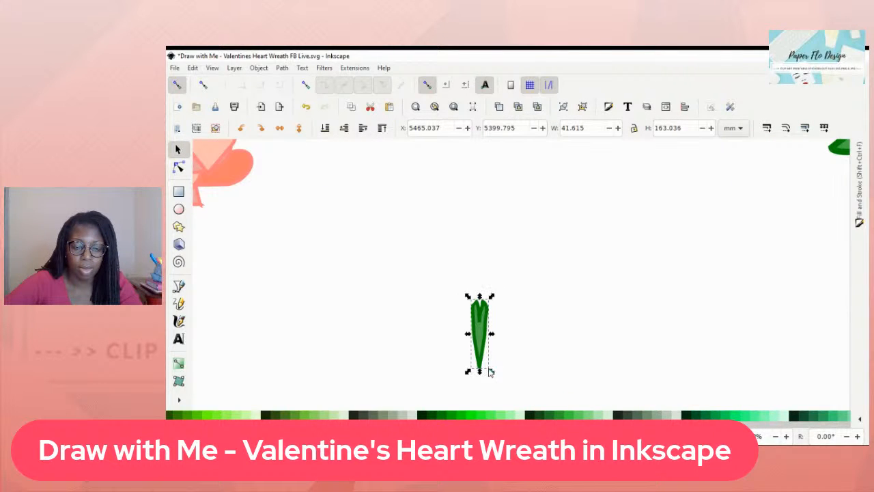
left_click_drag(480, 373, 481, 362)
left_click(537, 332)
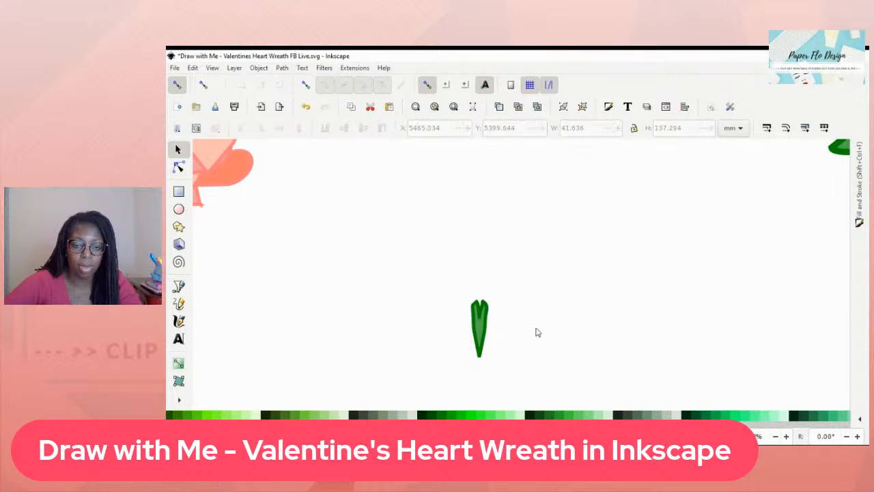
scroll(535, 332, "down", 2)
scroll(529, 331, "down", 1)
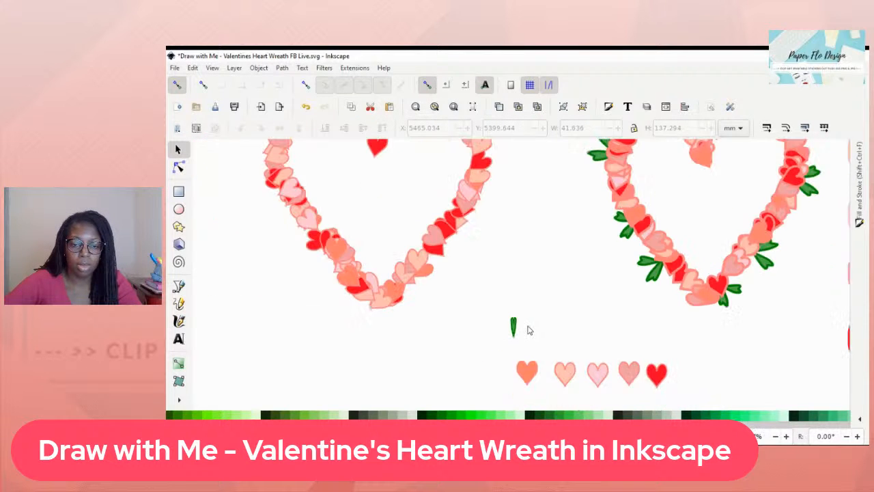
scroll(528, 330, "down", 1)
Duplicate the leaf, tilt the copy clockwise and move its pointed end next to the upright leaf's base
left_click(518, 326)
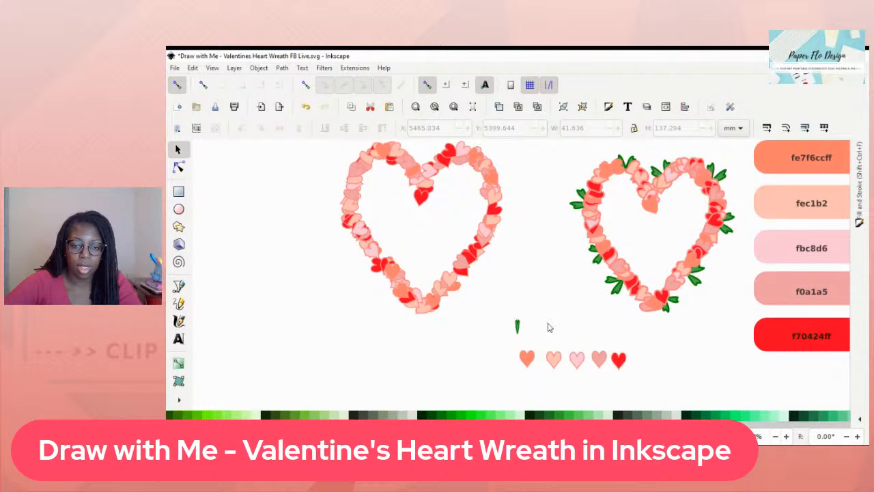
key("ctrl+d")
left_click_drag(519, 326, 530, 324)
scroll(535, 325, "up", 3)
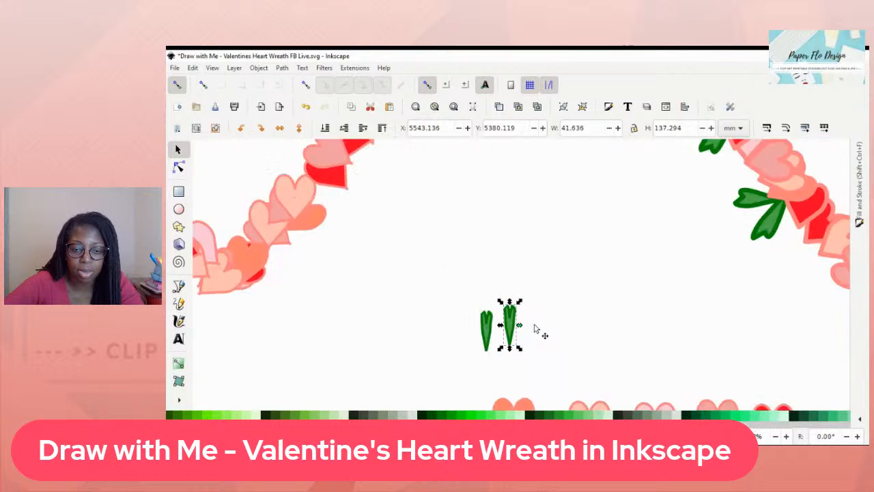
scroll(535, 330, "up", 1)
left_click_drag(513, 328, 519, 327)
left_click(508, 302)
left_click_drag(504, 293, 519, 296)
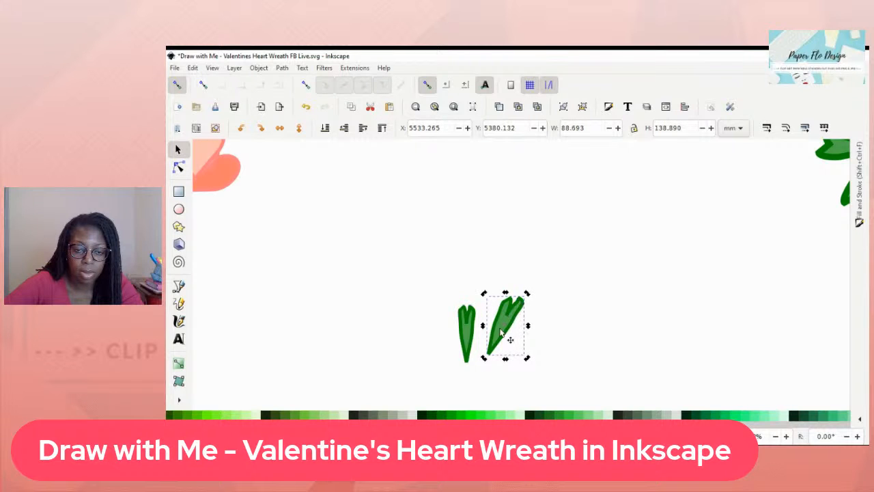
left_click_drag(506, 358, 485, 347)
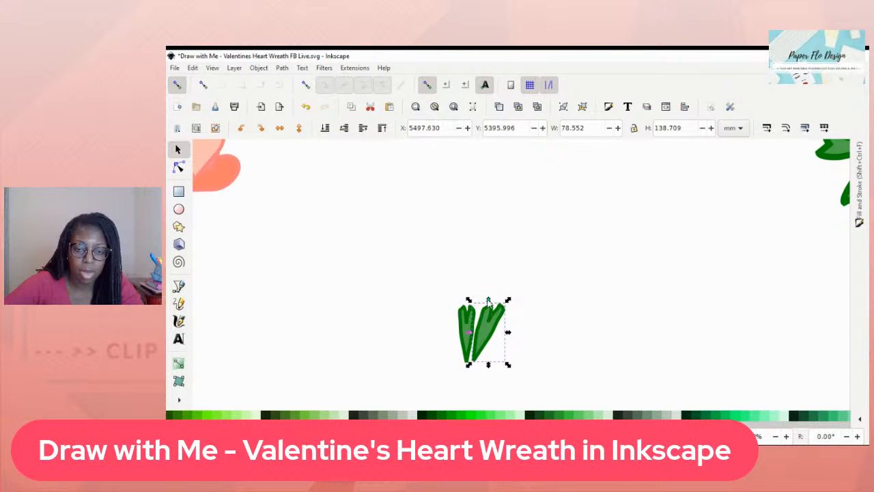
Shorten the tilted leaf to about 85 mm high and join its base to the upright leaf's base
left_click_drag(489, 301, 488, 357)
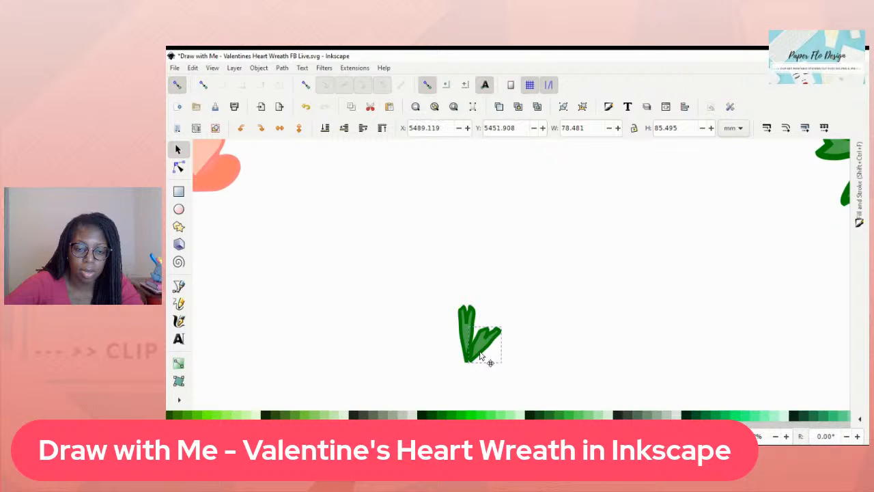
scroll(536, 340, "down", 3)
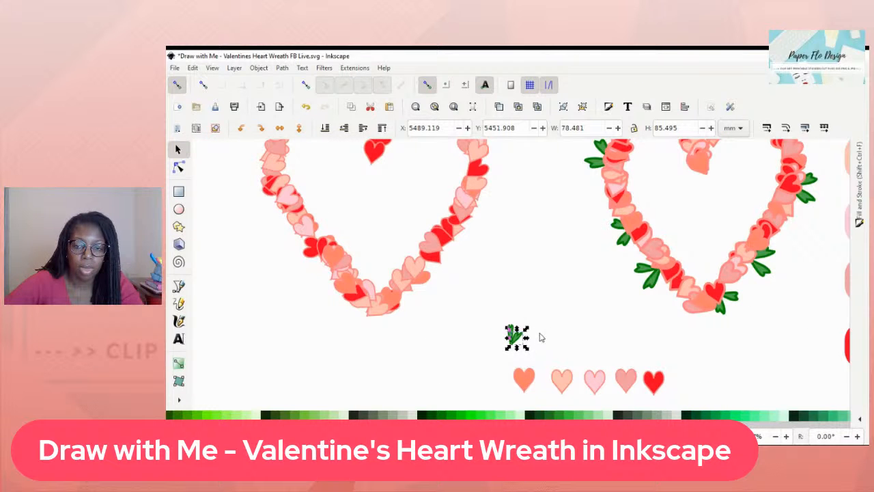
scroll(538, 336, "down", 1)
left_click(545, 338)
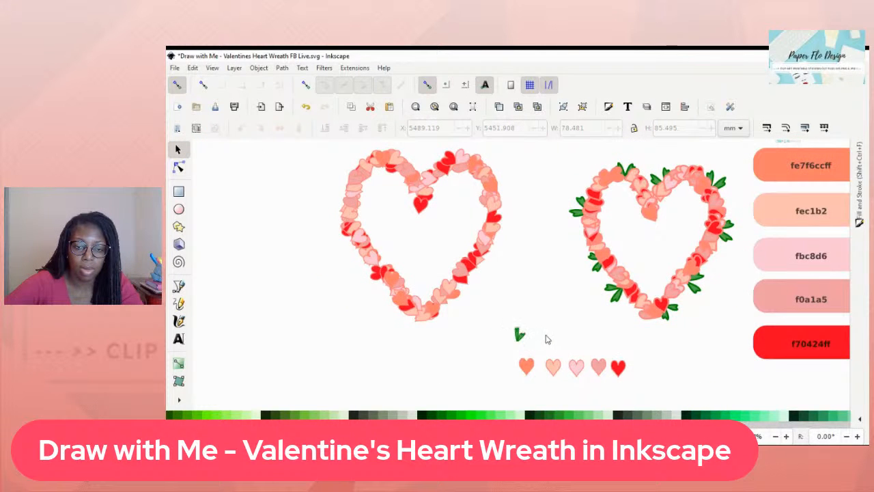
Duplicate the leaf pair, place one pair outside the new wreath's lower right side and the other beside the row of hearts
scroll(546, 340, "up", 2)
left_click_drag(511, 353, 461, 295)
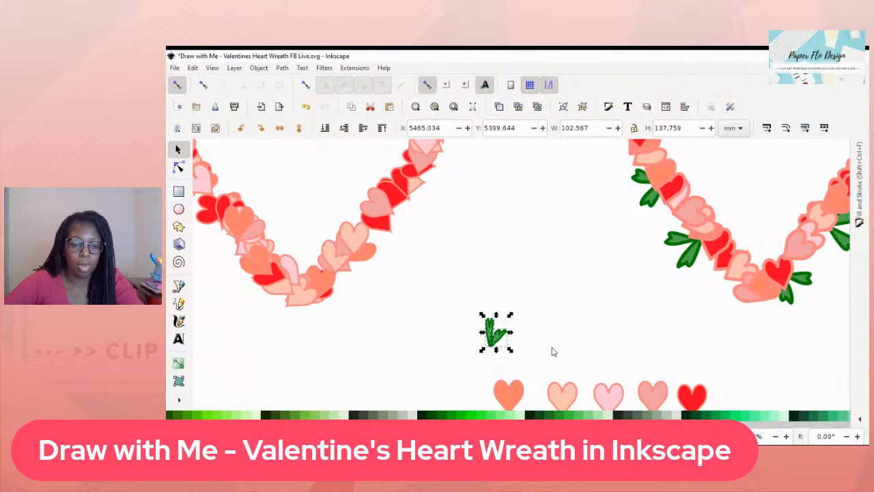
key("ctrl+d")
left_click_drag(503, 337, 442, 261)
left_click_drag(529, 362, 479, 301)
left_click_drag(509, 349, 477, 401)
left_click(519, 202)
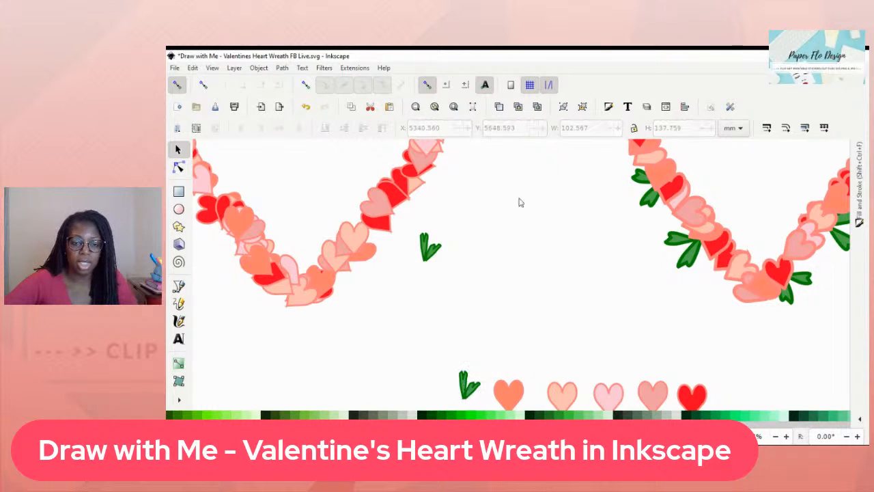
Select both leaves of the pair beside the new wreath and rotate them clockwise to point outward
scroll(457, 261, "up", 1)
left_click_drag(456, 288, 415, 235)
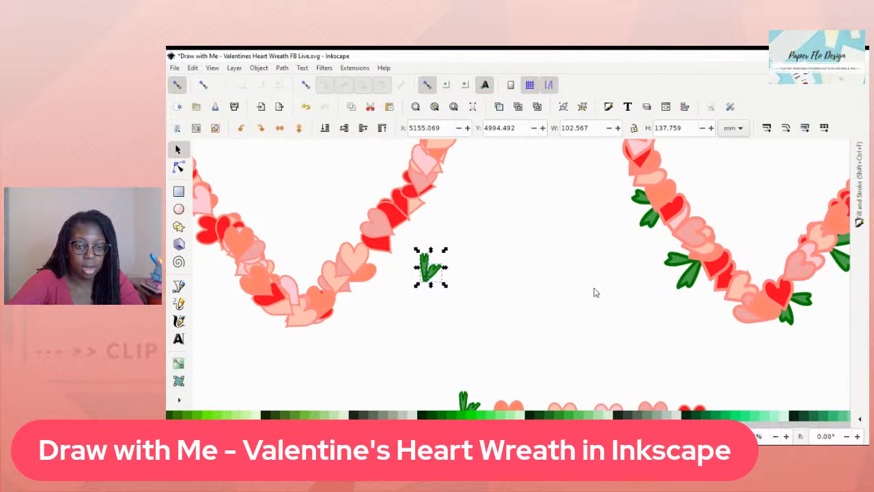
left_click(437, 271)
left_click_drag(447, 254, 449, 302)
scroll(537, 275, "down", 5)
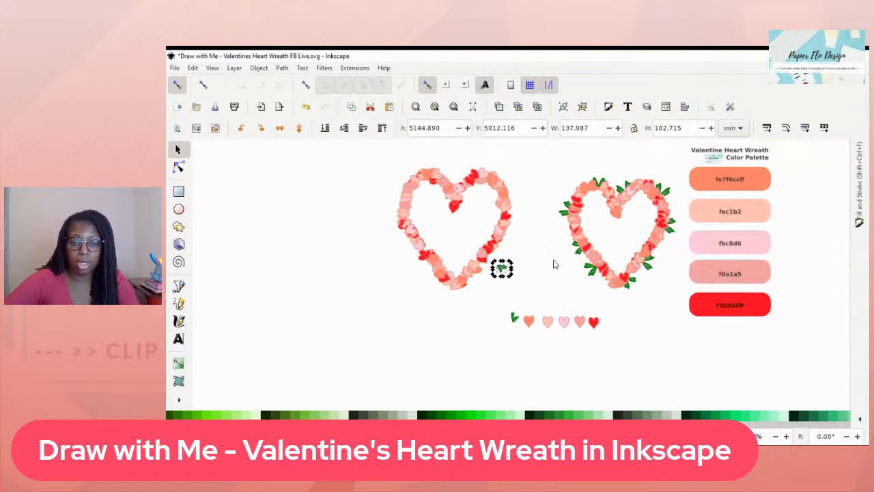
left_click_drag(556, 262, 695, 294)
scroll(642, 276, "up", 4)
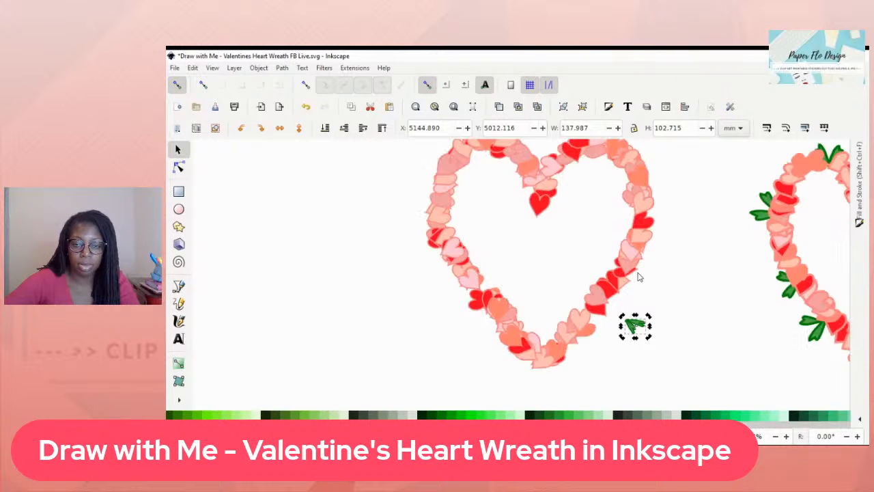
Move the rotated leaf pair against the outer edge of the new wreath's lower right side
scroll(661, 273, "down", 3)
left_click_drag(633, 315, 587, 276)
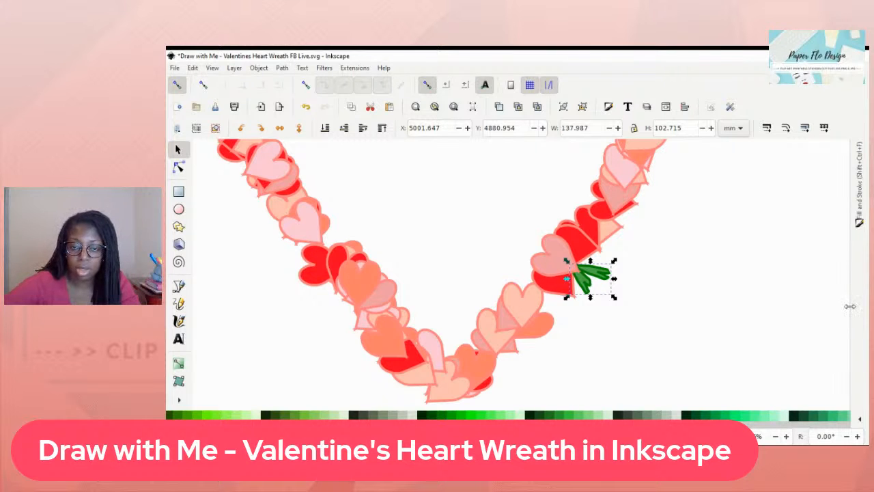
scroll(622, 283, "down", 1)
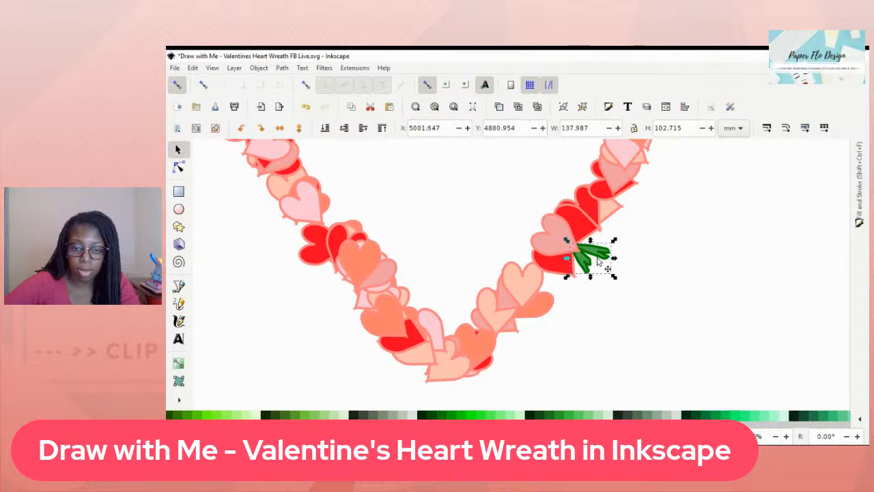
Place leaf-pair copies just right of the wreath's bottom point and at its lower left, flipping the lower-left copy horizontally
left_click_drag(592, 256, 365, 350)
key("space")
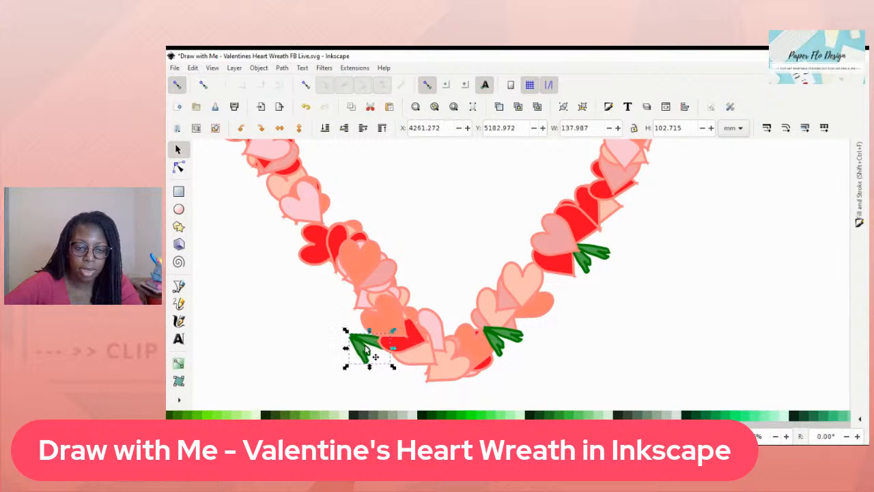
left_click(280, 128)
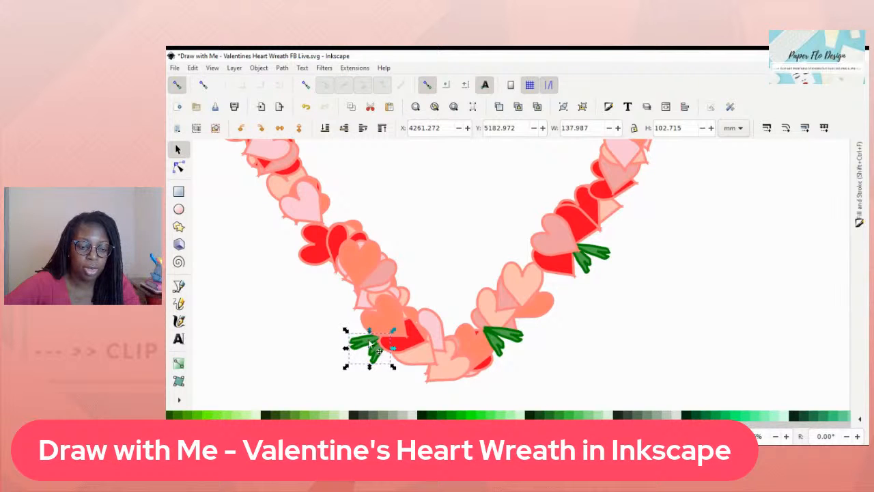
Add two more leaf-pair copies up the wreath's left side, rotating the upper one to point outward
key("ctrl+v")
left_click_drag(266, 217, 257, 186)
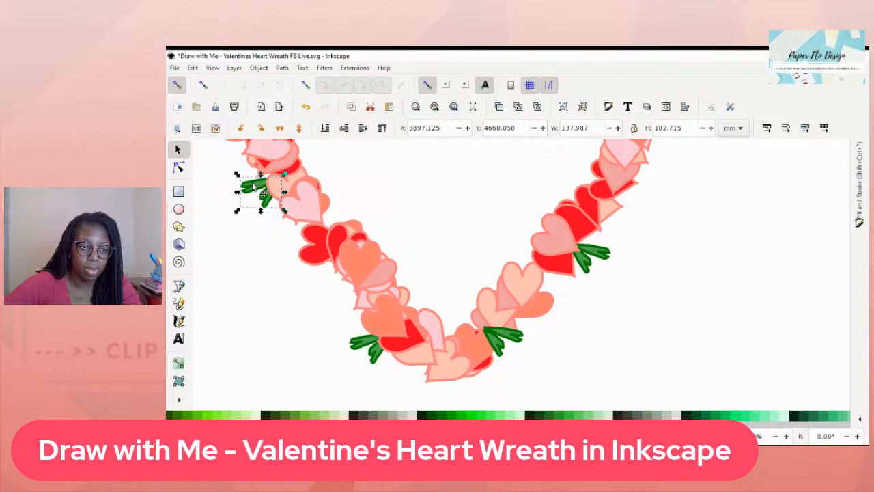
scroll(547, 277, "down", 2, "ctrl")
scroll(546, 276, "down", 2, "ctrl")
scroll(502, 256, "up", 1)
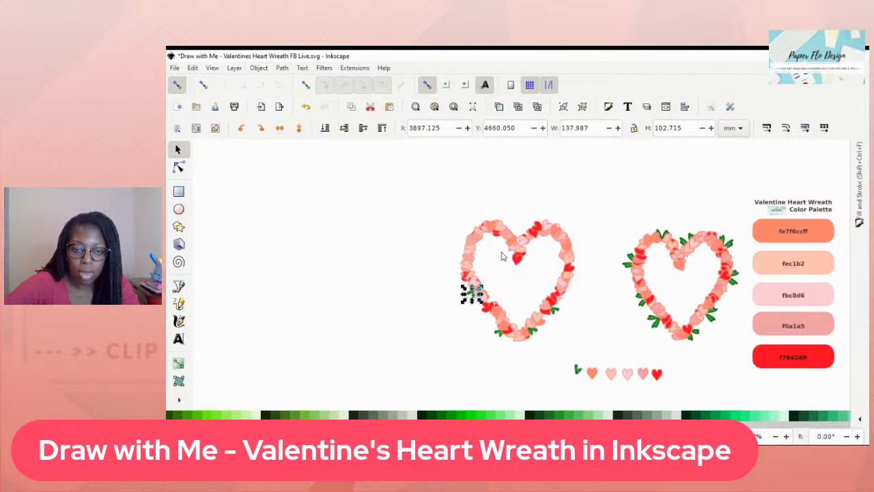
scroll(498, 281, "up", 3, "ctrl")
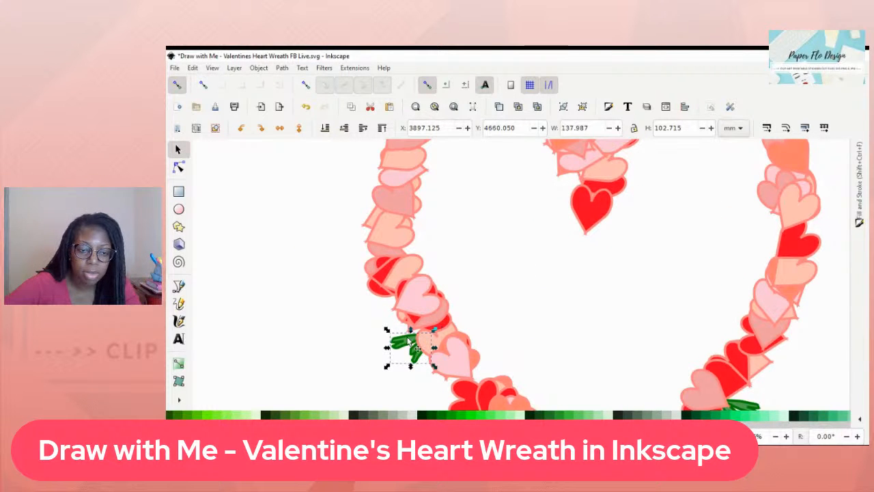
key("ctrl+d")
left_click_drag(408, 341, 353, 187)
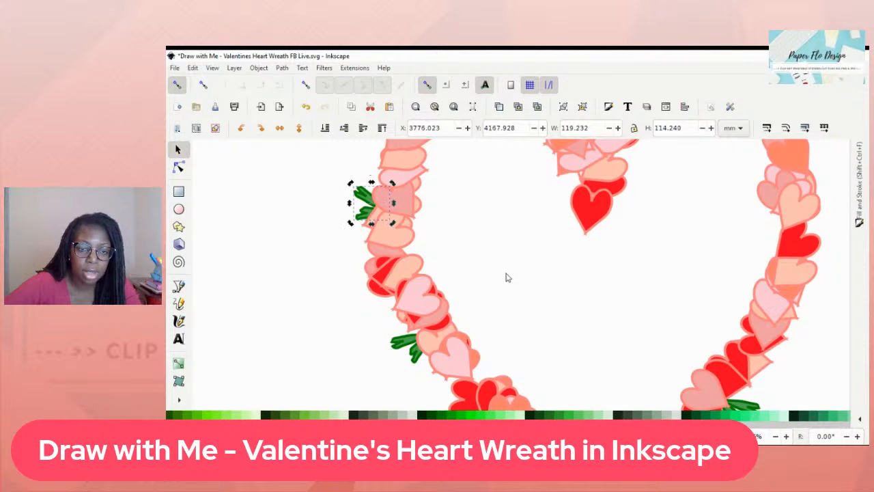
Place another leaf-pair copy on the wreath's upper left curve and rotate it to point upward
scroll(519, 265, "down", 2)
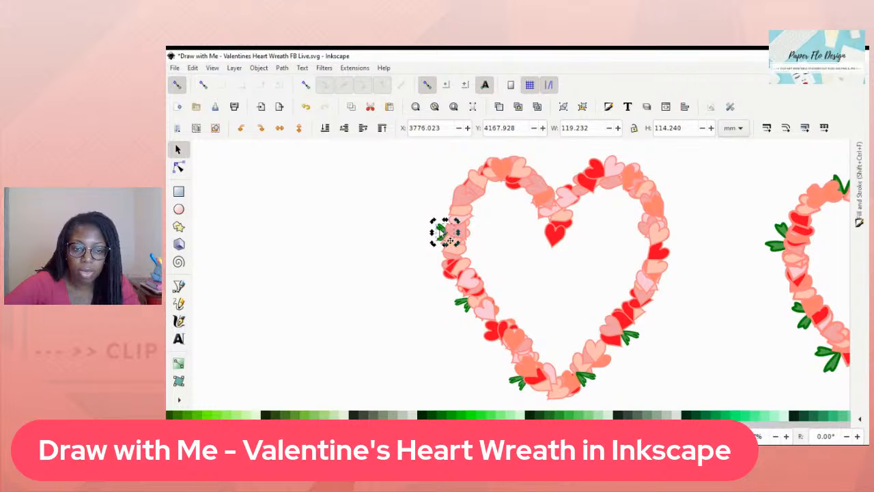
left_click_drag(450, 239, 480, 155)
left_click(470, 152)
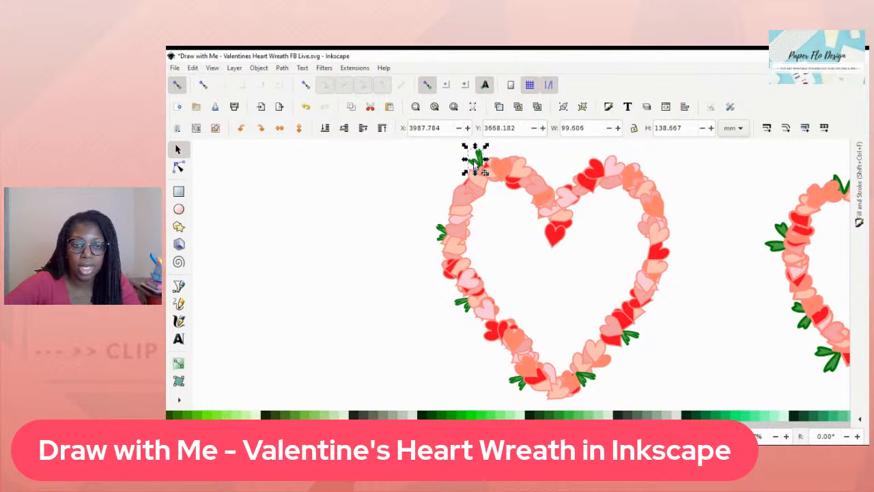
Add leaf-pair copies near the top notch, on the upper right curve and down the right side, angled outward
left_click_drag(474, 162, 574, 184)
left_click(571, 172)
left_click_drag(576, 164, 661, 311)
left_click(654, 164)
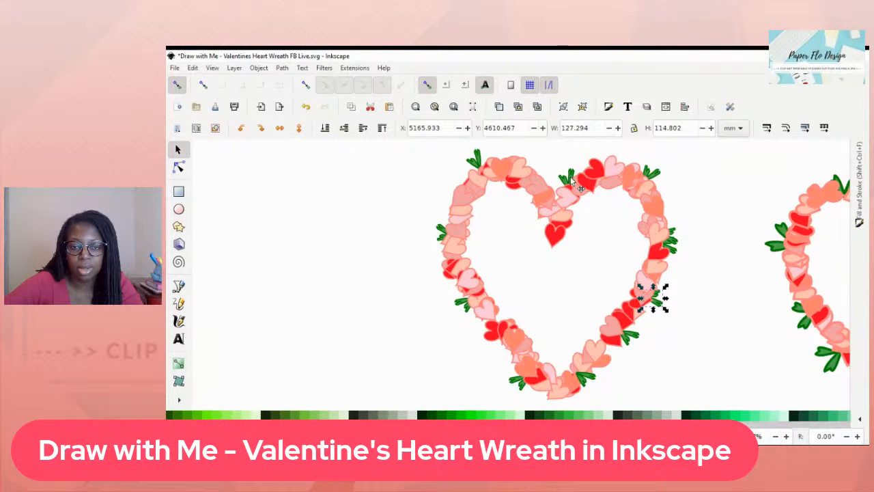
Arrange the leaf pairs near the top notch, with one in the notch and one on the right lobe's inner slope
mouse_move(572, 181)
left_mouse_down()
mouse_move(549, 186)
mouse_move(554, 193)
mouse_move(587, 182)
left_mouse_up()
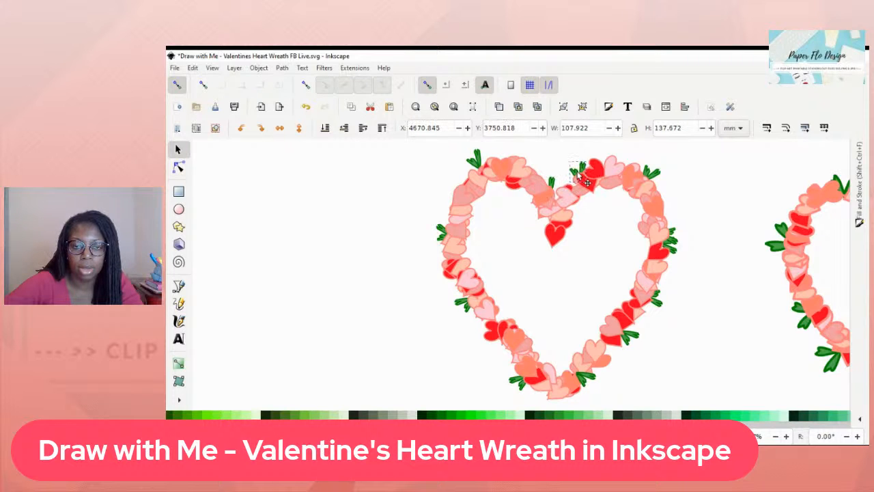
left_click(742, 313)
scroll(721, 322, "down", 1)
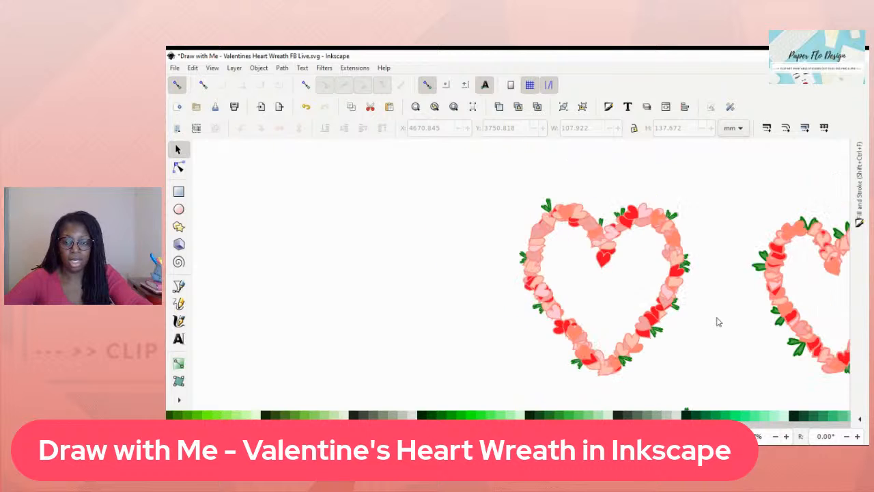
Select all hearts and leaves of the new wreath and move them left, well clear of the reference wreath
left_click_drag(710, 328, 618, 309)
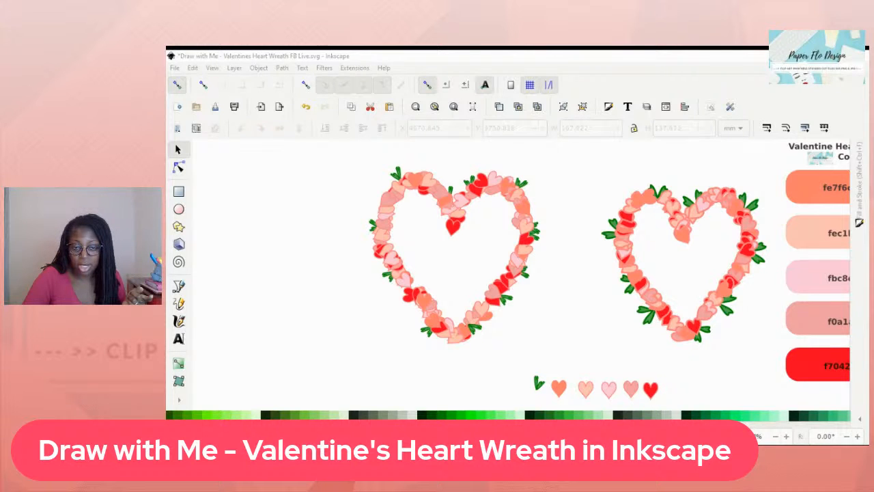
left_click_drag(693, 327, 564, 322)
left_click_drag(657, 297, 866, 294)
left_click_drag(678, 295, 797, 325)
left_click_drag(589, 179, 804, 407)
left_click_drag(712, 370, 488, 347)
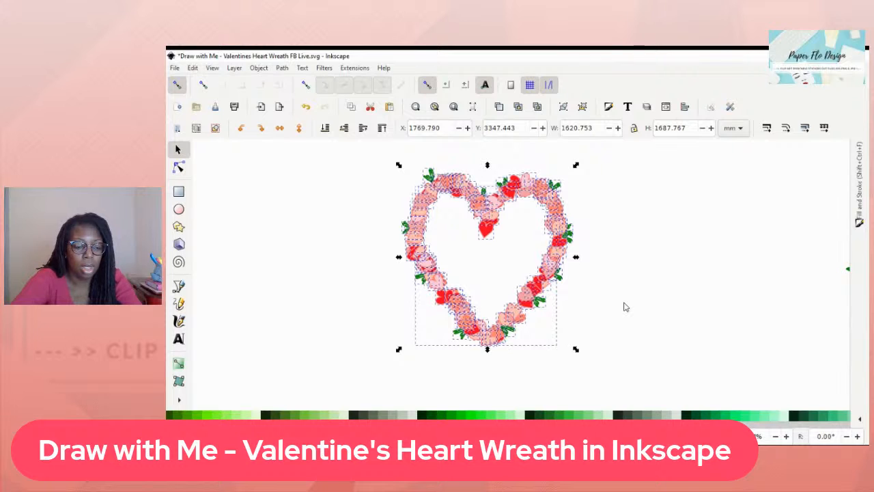
Group the selected hearts and leaves, shift the grouped wreath slightly left and down, and deselect it
key("ctrl+g")
left_click(666, 272)
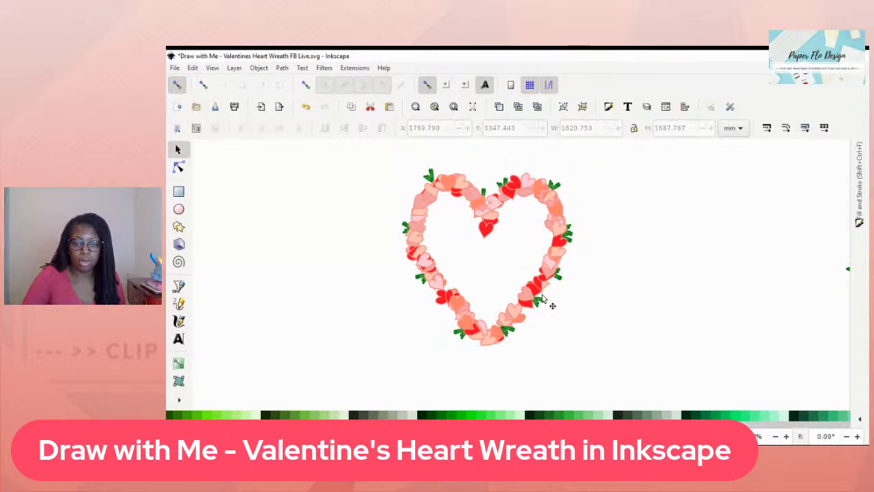
left_click_drag(536, 305, 512, 309)
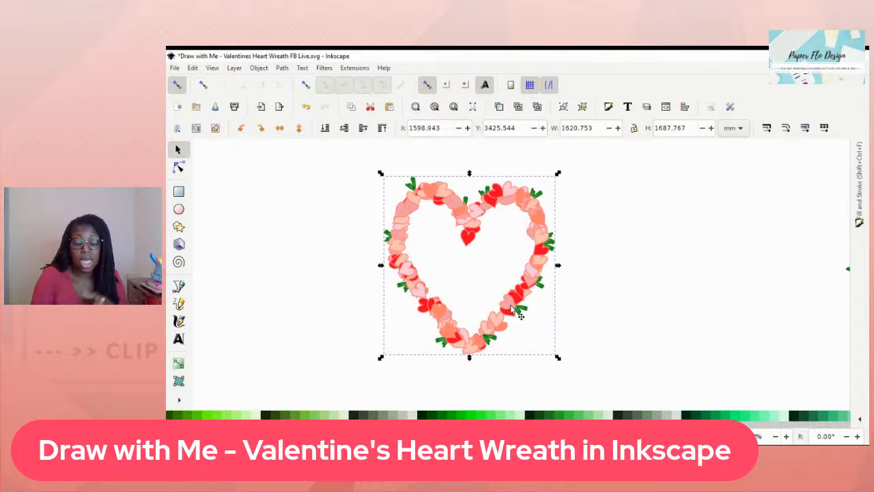
left_click(661, 325)
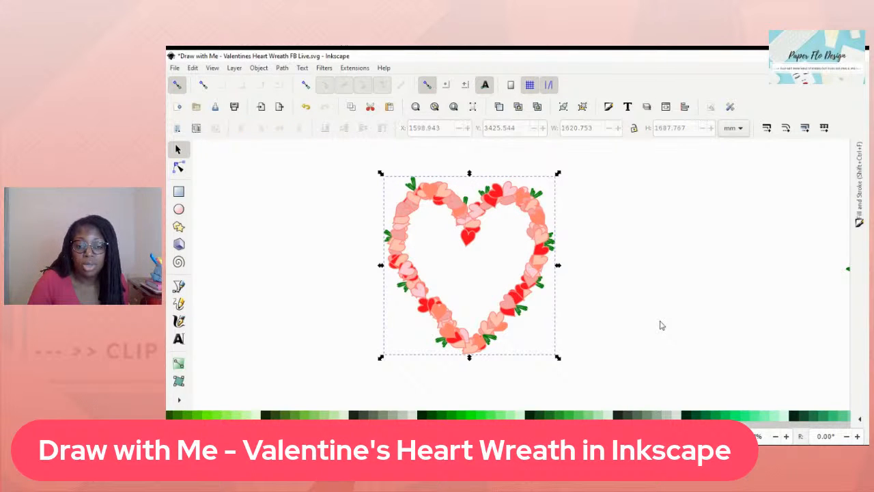